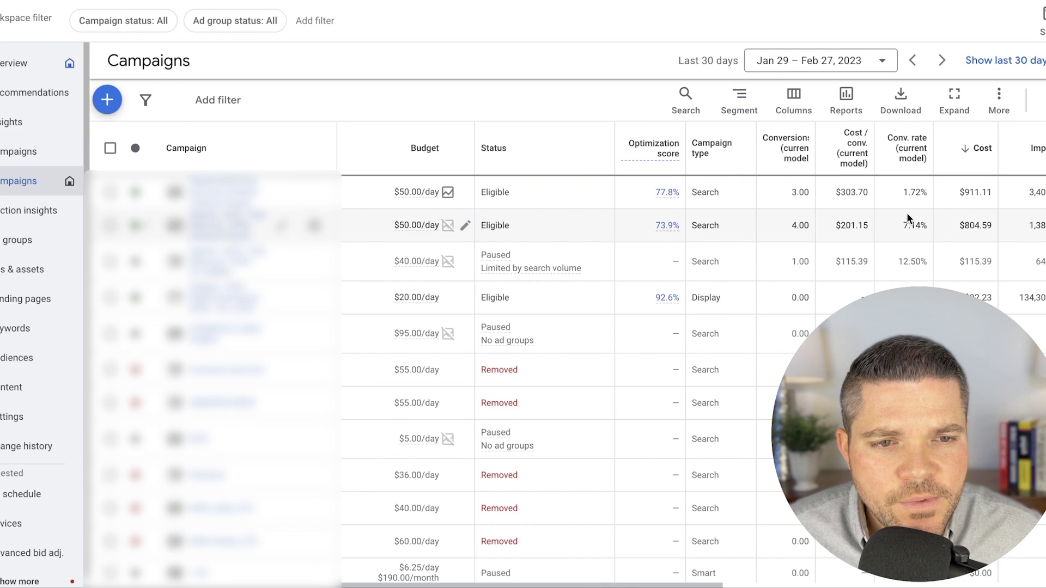
# Step: Compare the top two campaigns' conversion rates (1.72% vs 7.14%), then open the top campaign's Tree Service keywords
pyautogui.hscroll(1, 914, 240)
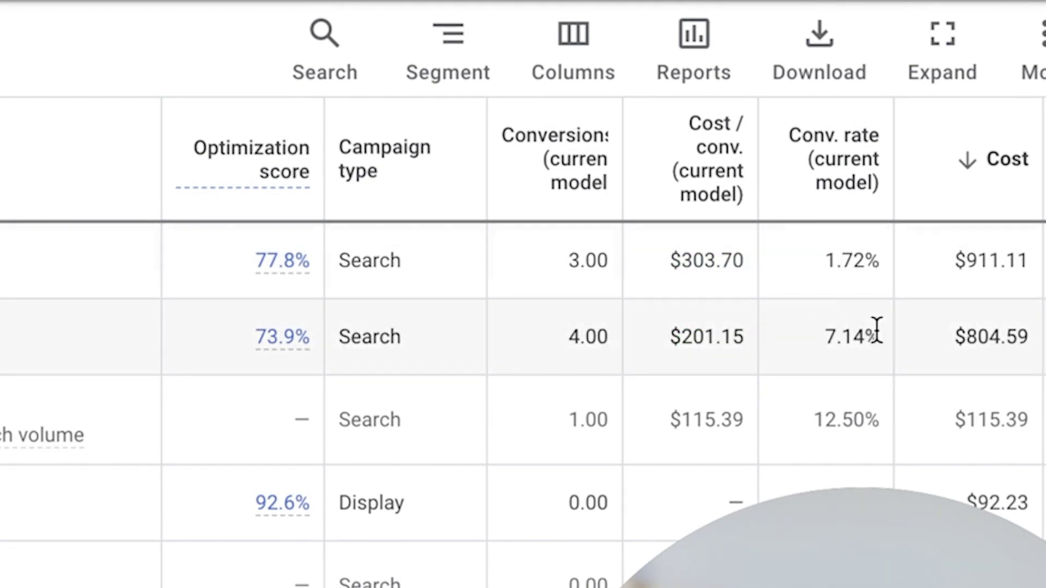
pyautogui.doubleClick(872, 260)
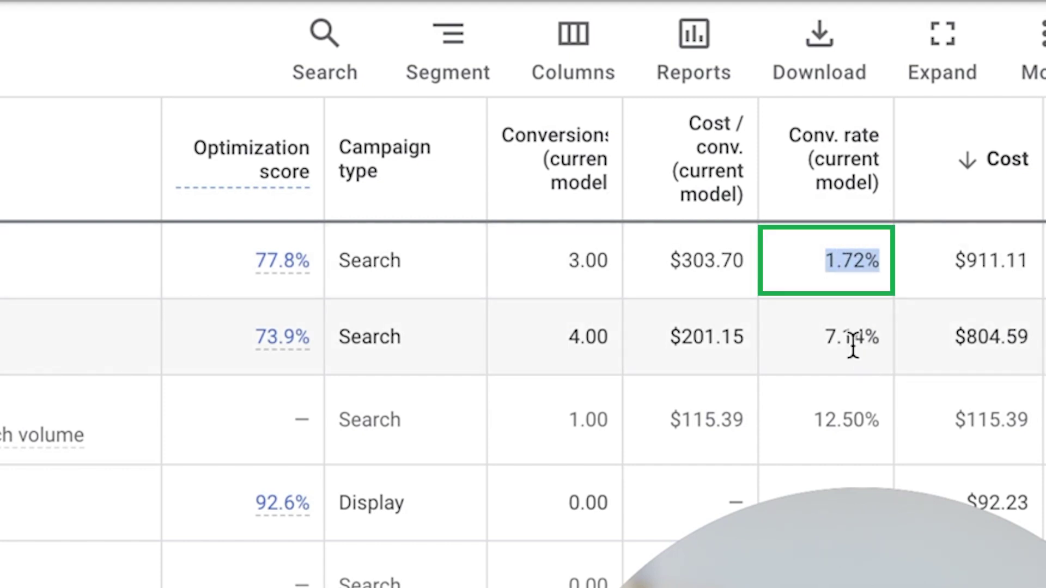
pyautogui.doubleClick(888, 335)
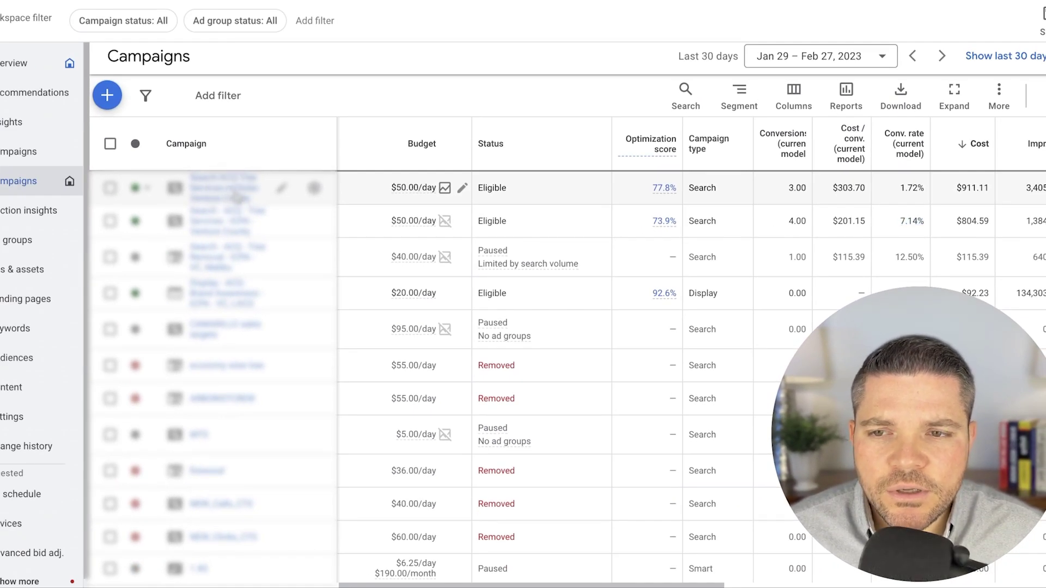
pyautogui.click(237, 195)
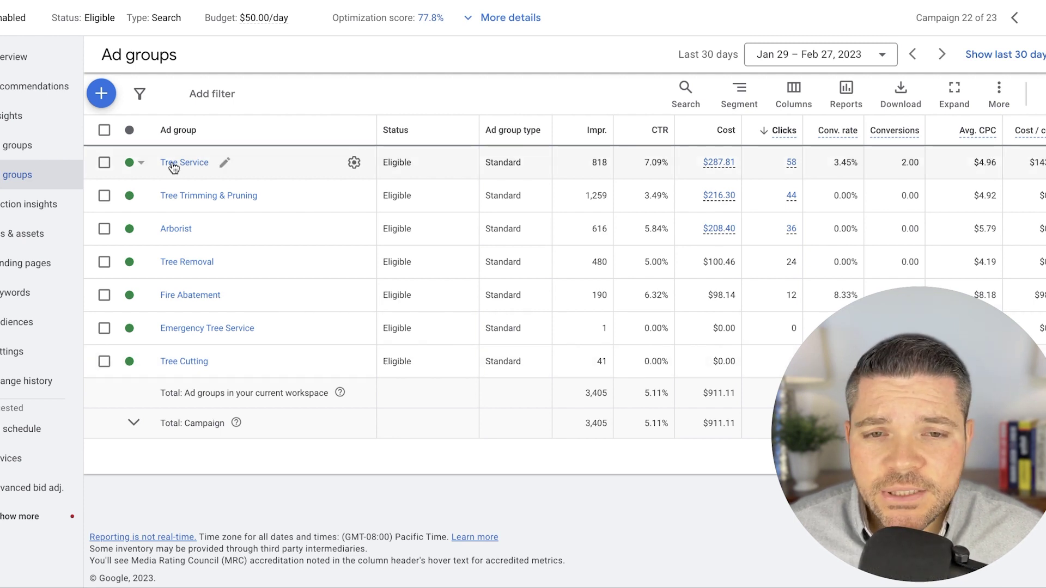
pyautogui.click(206, 168)
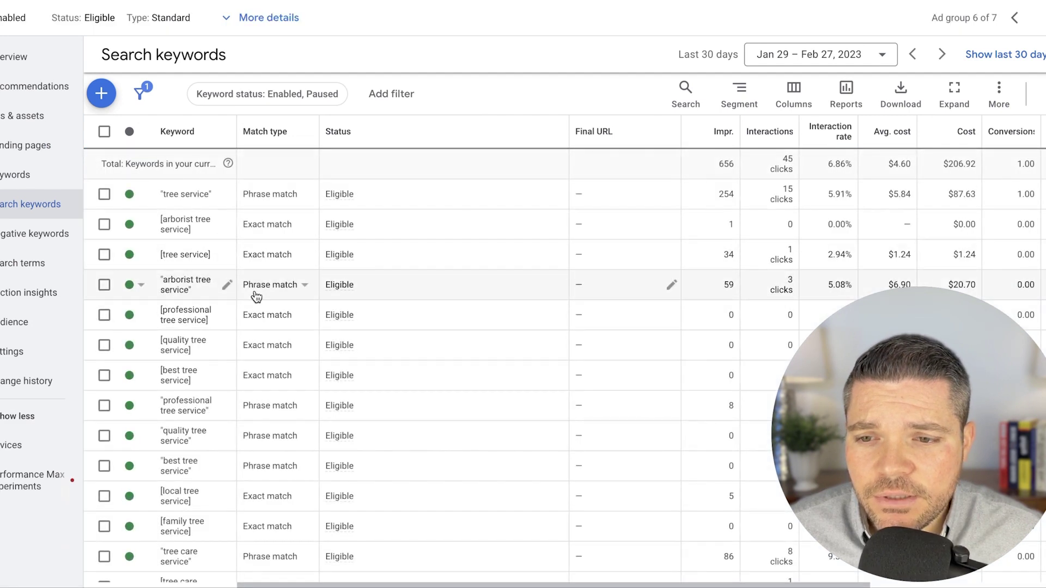
pyautogui.scroll(-1, 256, 297)
pyautogui.scroll(1, 218, 326)
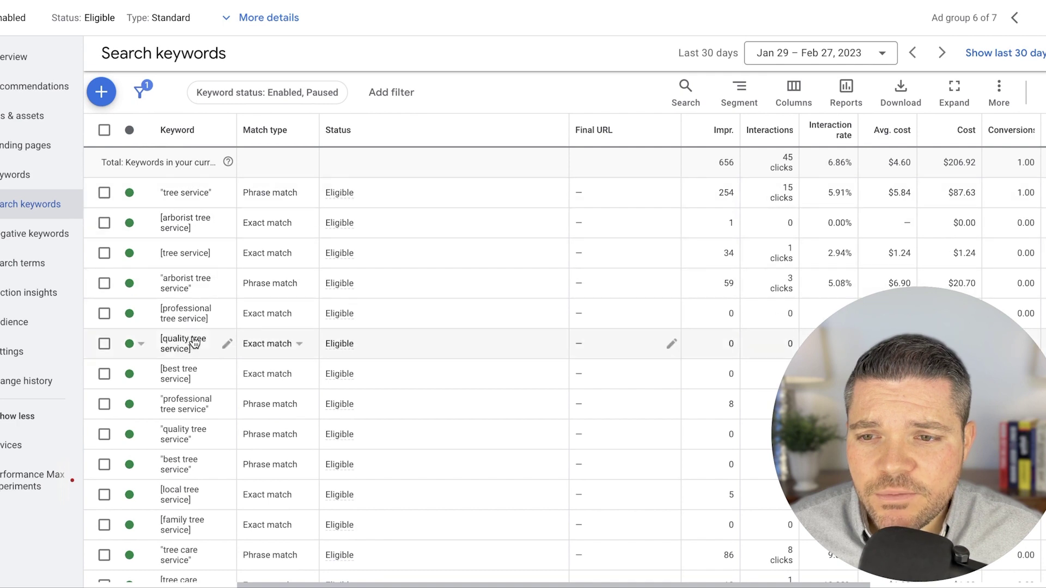
pyautogui.scroll(-3, 194, 340)
pyautogui.scroll(-5, 196, 338)
pyautogui.scroll(10, 199, 338)
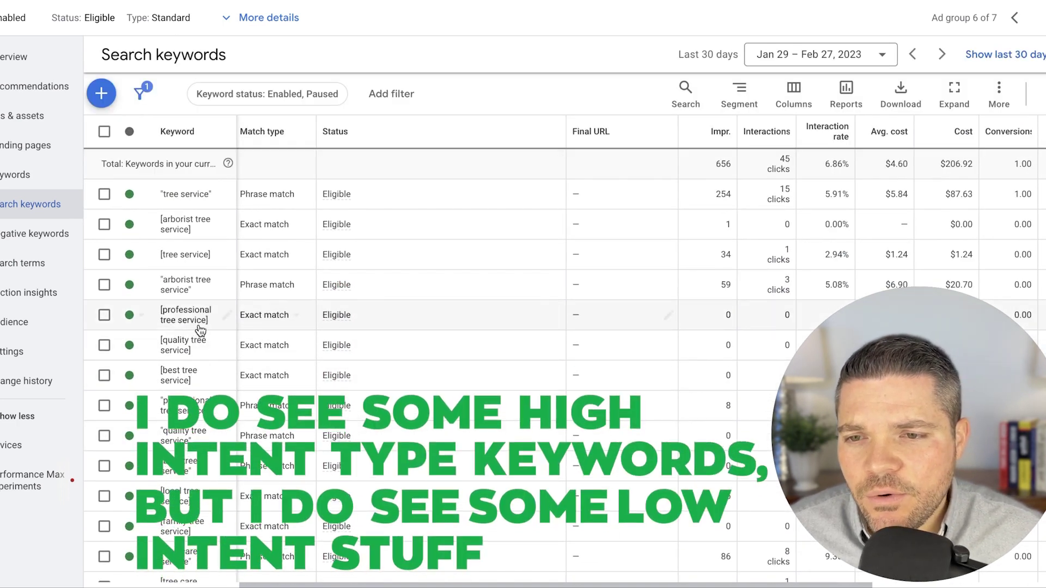
pyautogui.scroll(-5, 202, 349)
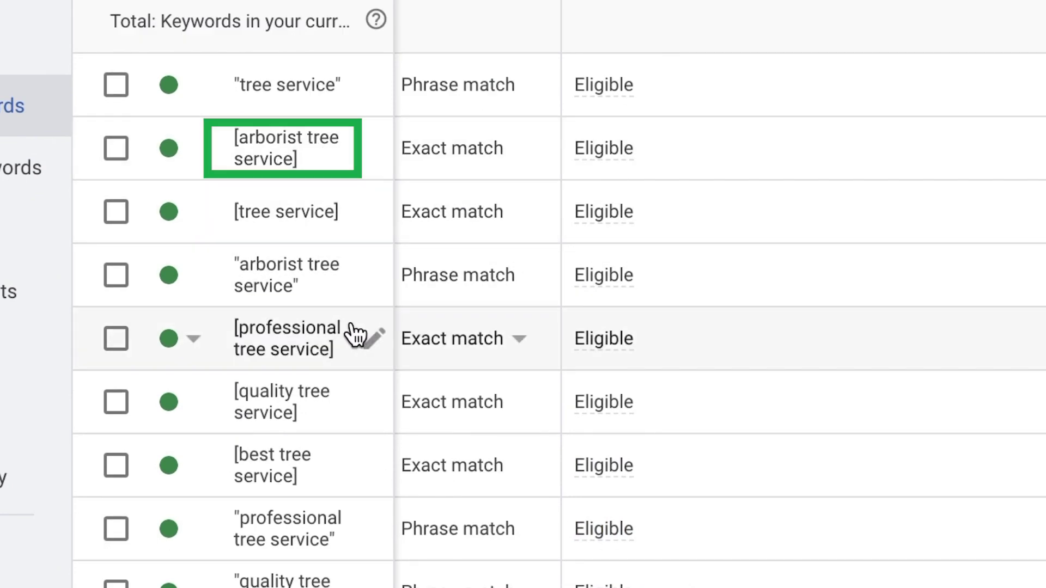
pyautogui.scroll(-3, 387, 389)
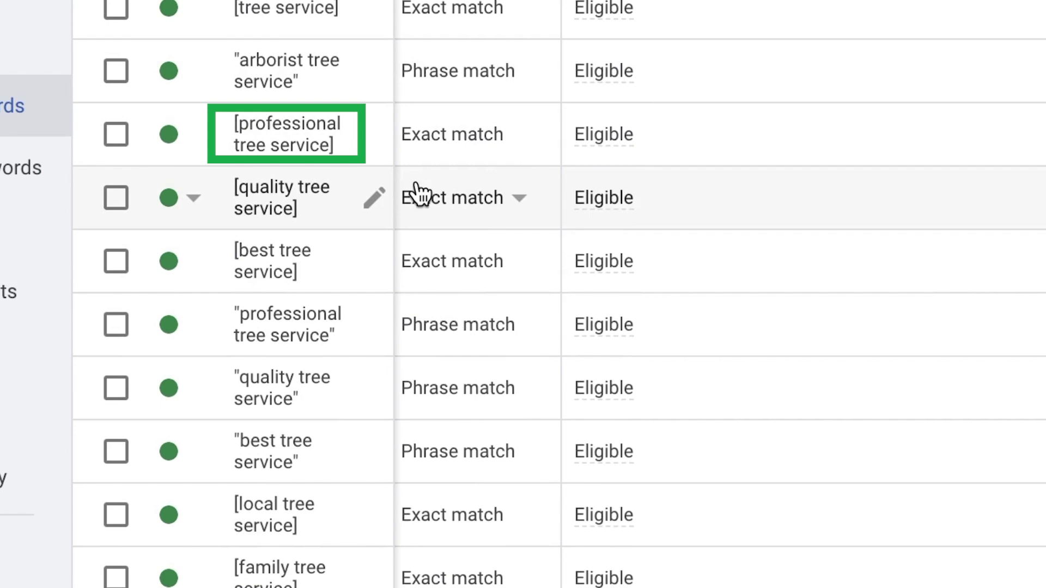
pyautogui.scroll(-9, 387, 315)
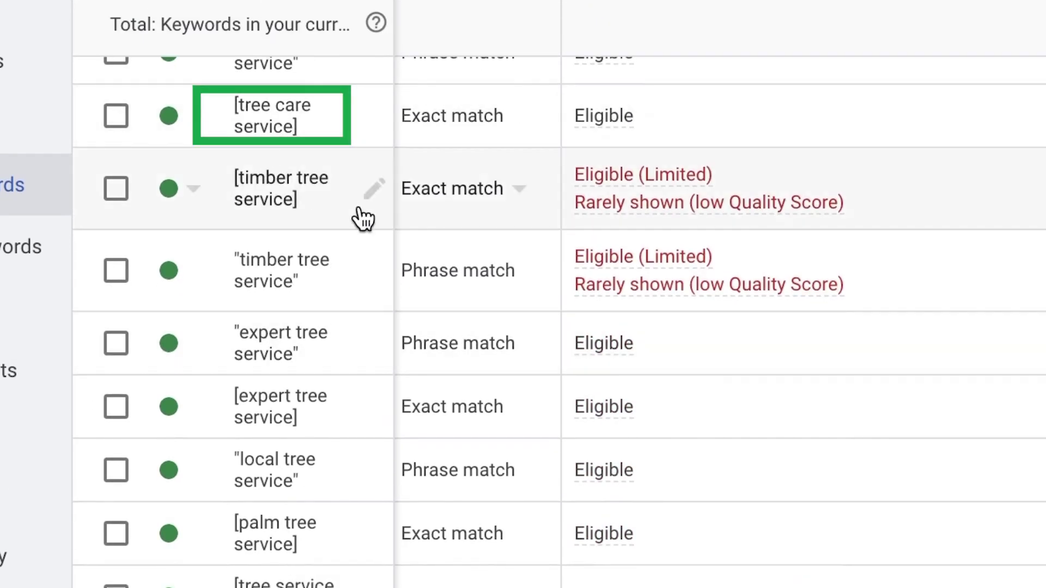
pyautogui.scroll(-5, 373, 302)
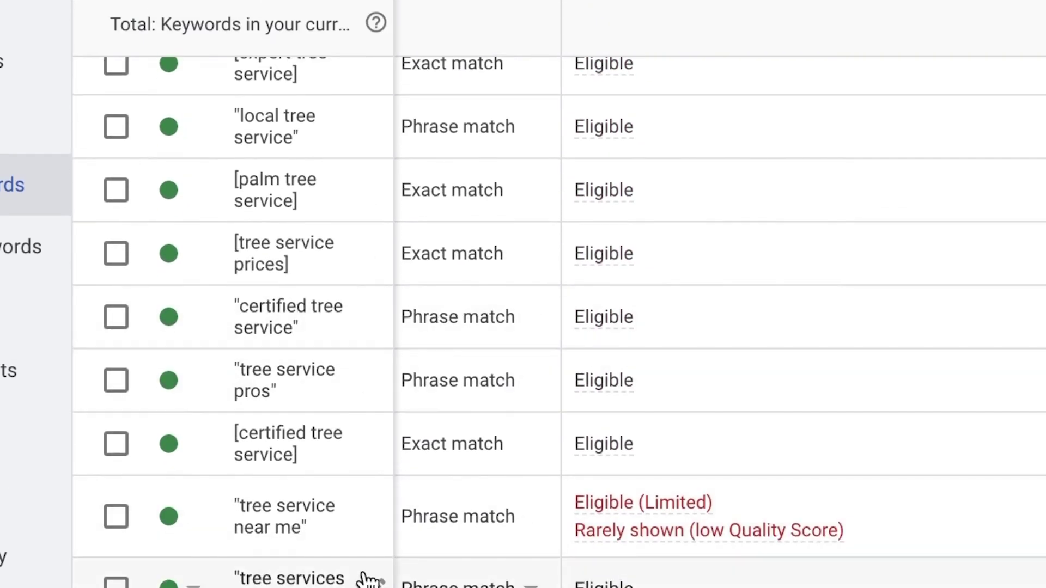
pyautogui.scroll(-3, 366, 580)
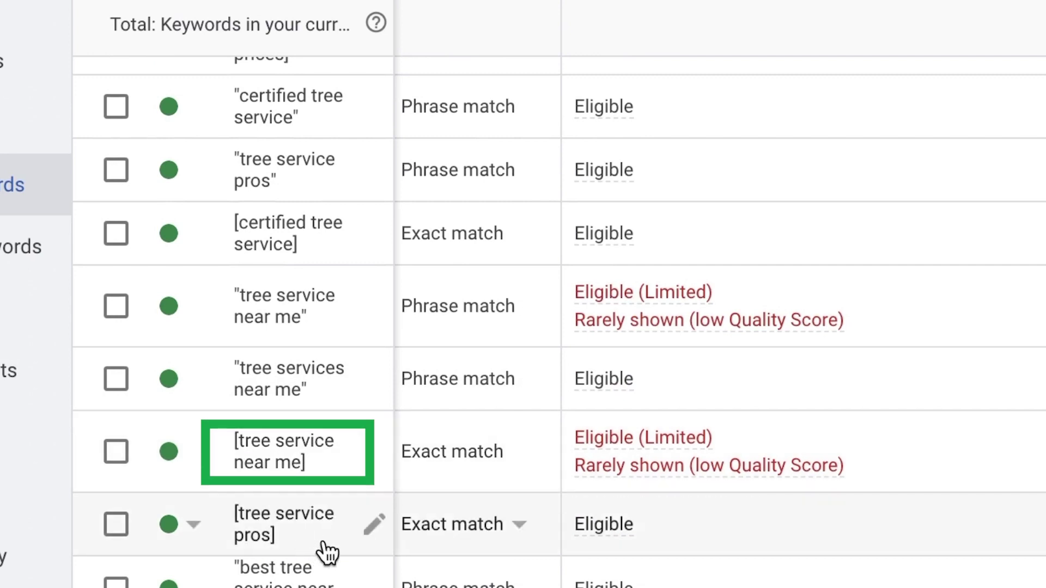
pyautogui.scroll(-10, 333, 545)
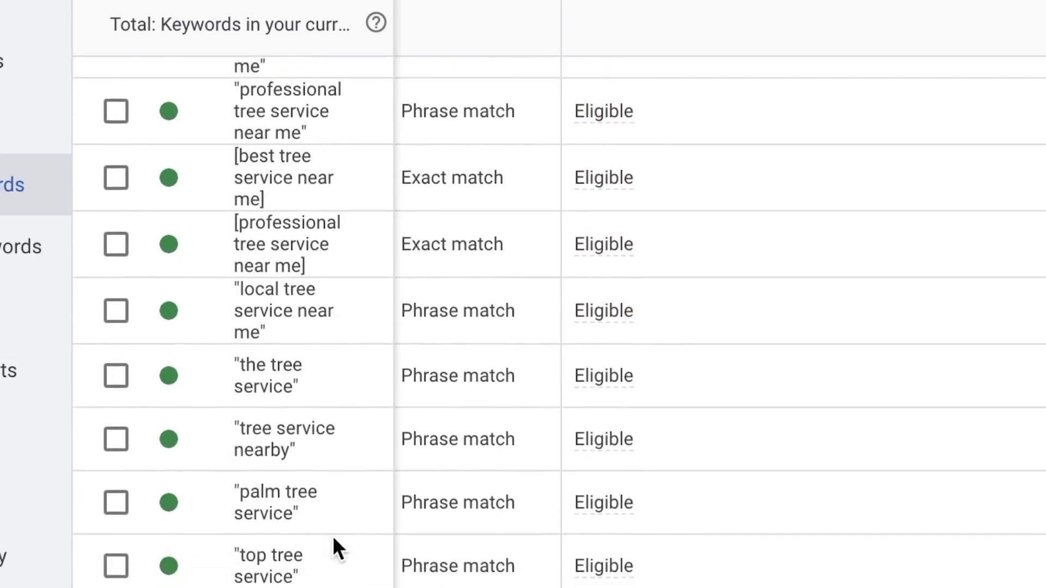
pyautogui.scroll(-1, 333, 545)
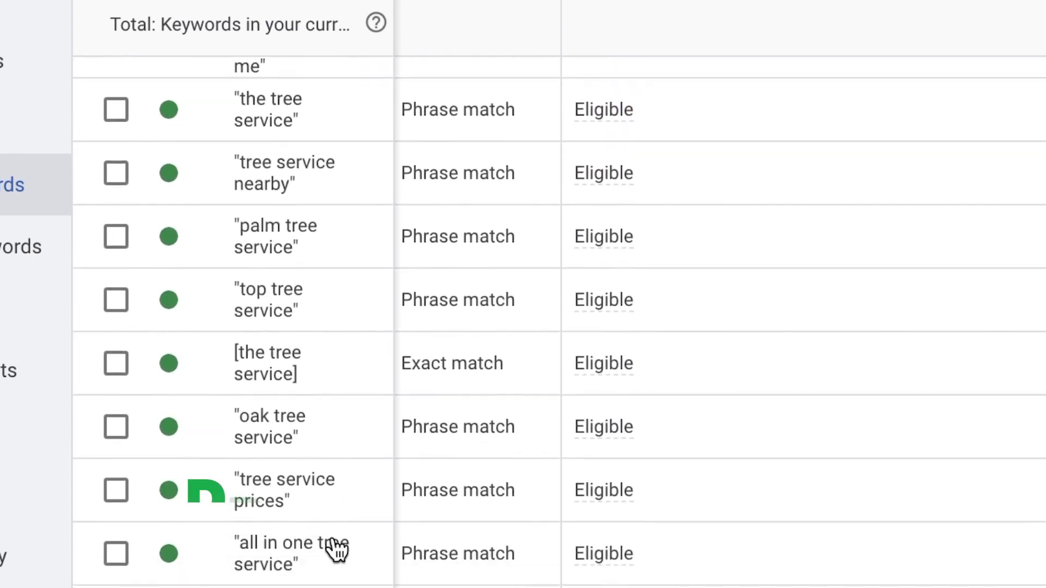
pyautogui.scroll(-7, 281, 251)
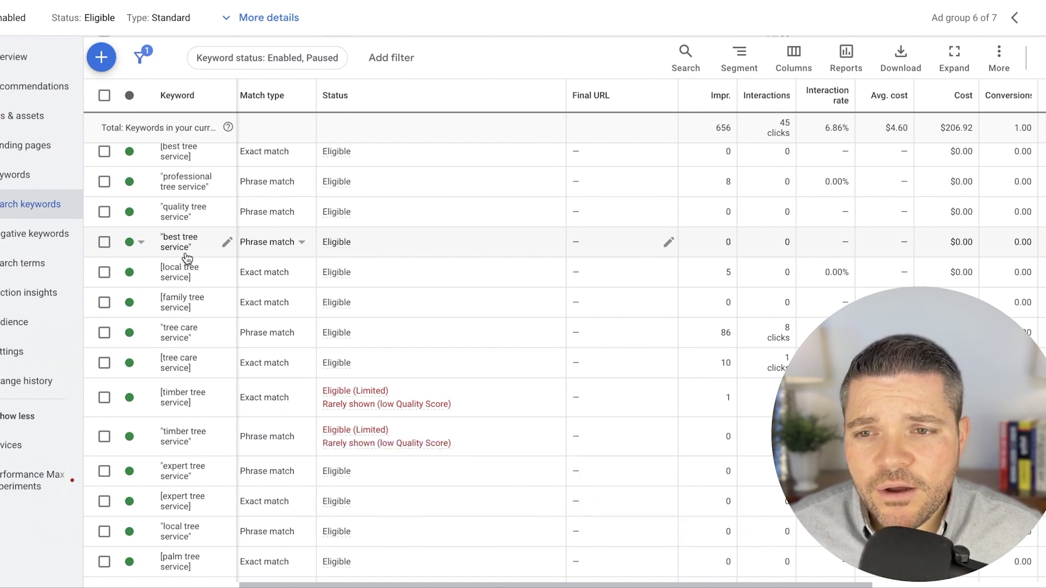
pyautogui.scroll(5, 183, 246)
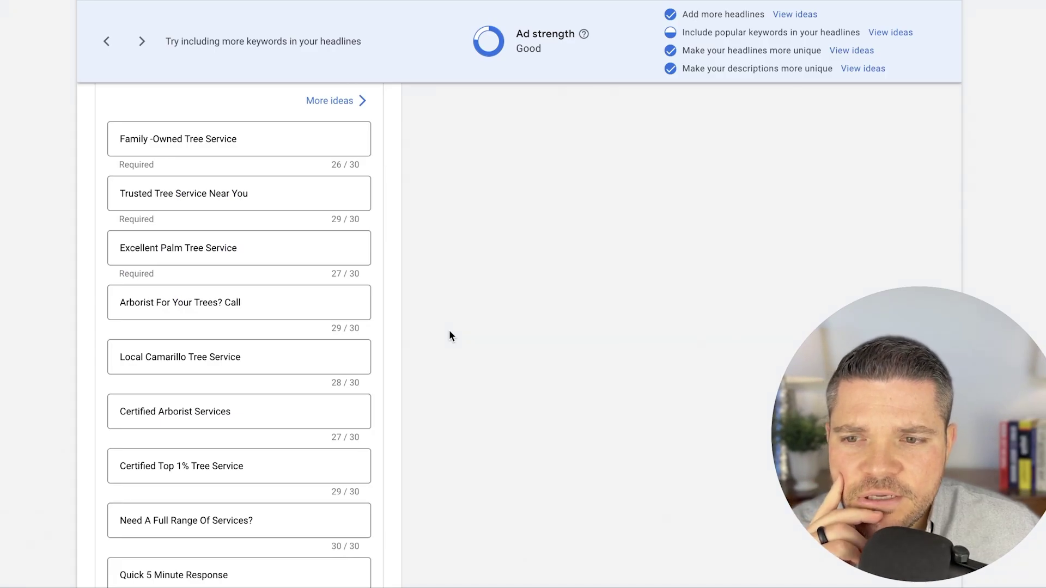
# Step: Inspect the 'Get A Free Quote Today' headline in the ad's edit view, leaving it unchanged
pyautogui.scroll(-1, 449, 336)
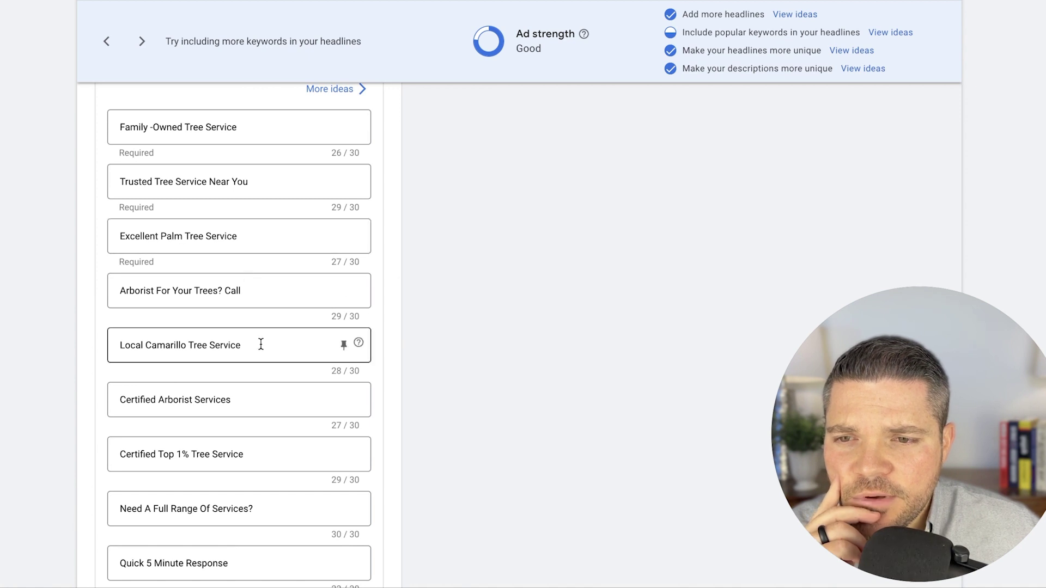
pyautogui.scroll(-2, 261, 344)
pyautogui.scroll(-4, 259, 348)
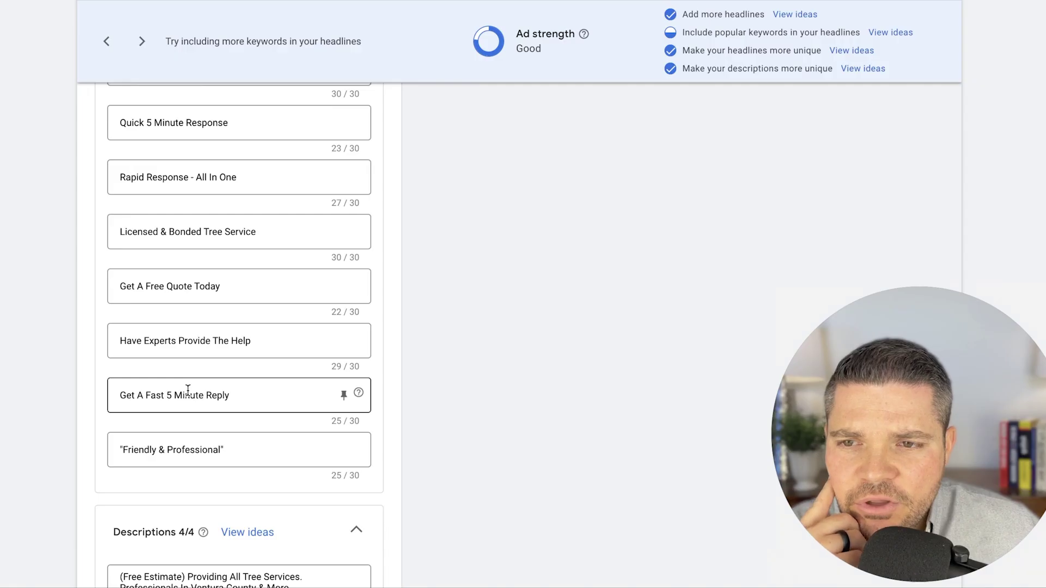
pyautogui.click(222, 287)
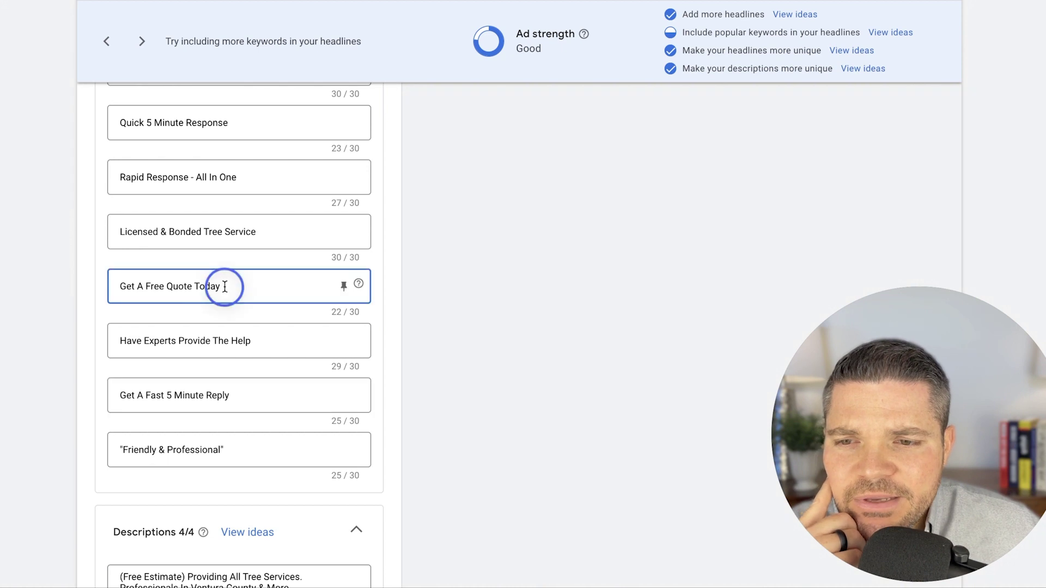
pyautogui.moveTo(222, 287)
pyautogui.mouseDown()
pyautogui.moveTo(117, 287)
pyautogui.moveTo(229, 297)
pyautogui.mouseUp()
pyautogui.click(122, 286)
pyautogui.click(500, 284)
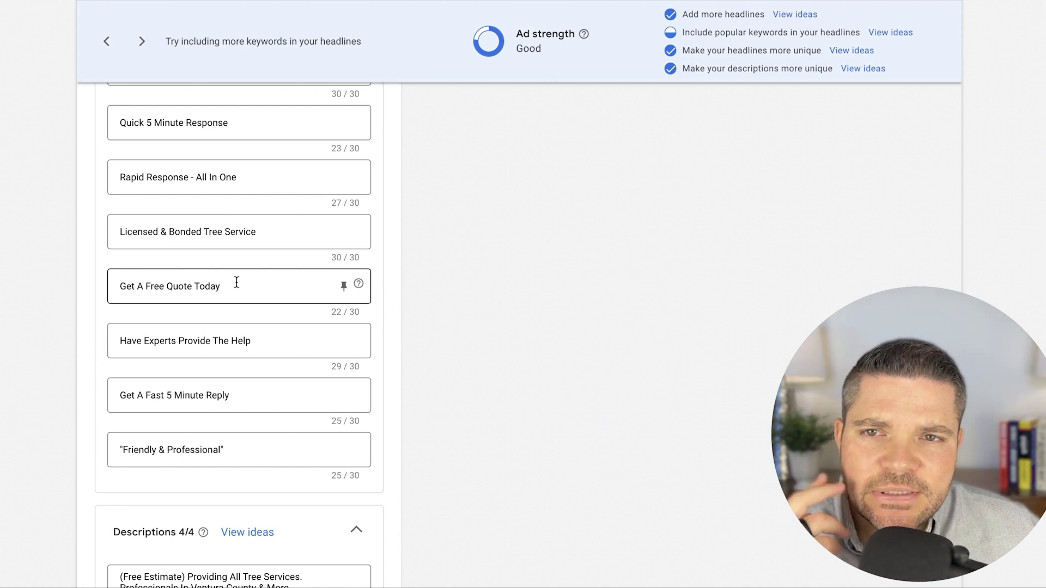
# Step: Check the 'Family -Owned Tree Service' headline and scroll down to the four descriptions
pyautogui.scroll(2, 236, 282)
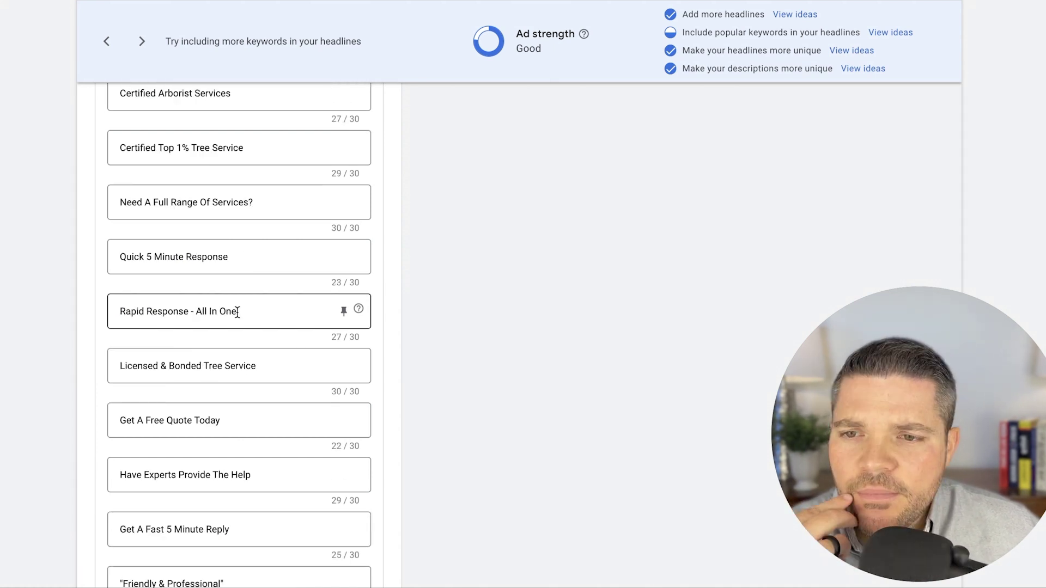
pyautogui.scroll(5, 237, 313)
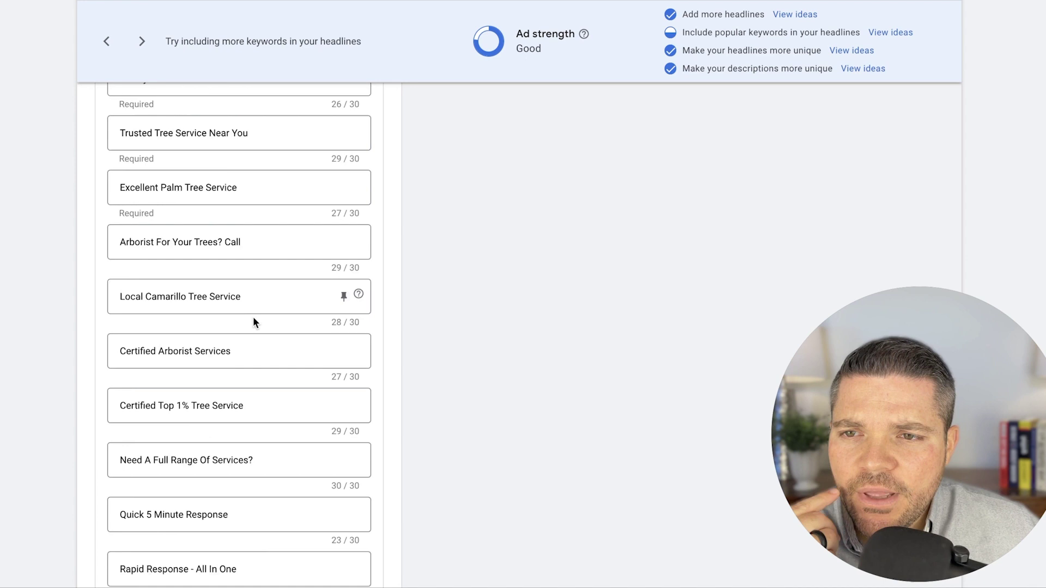
pyautogui.click(257, 148)
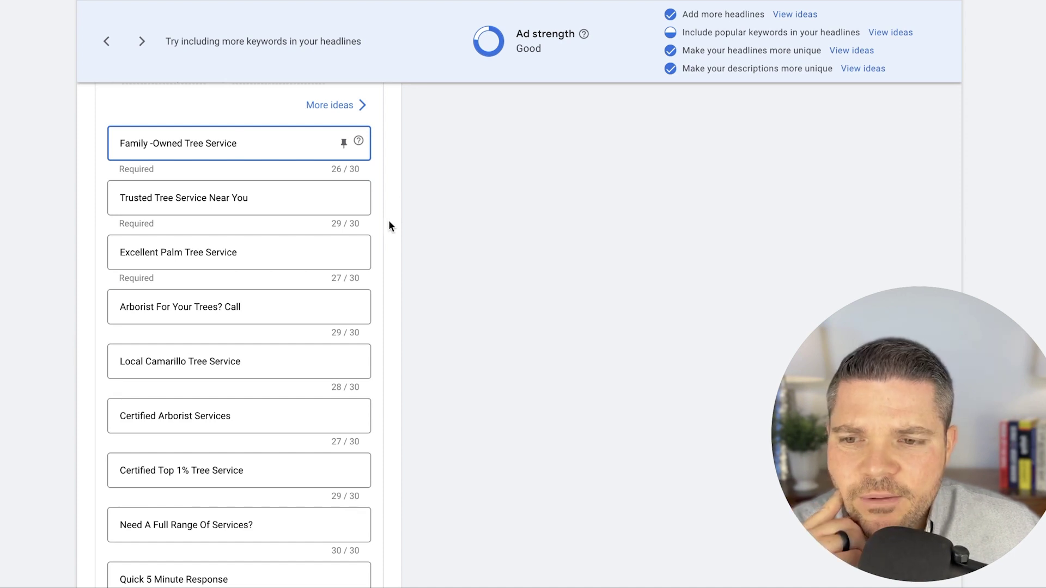
pyautogui.scroll(-8, 294, 351)
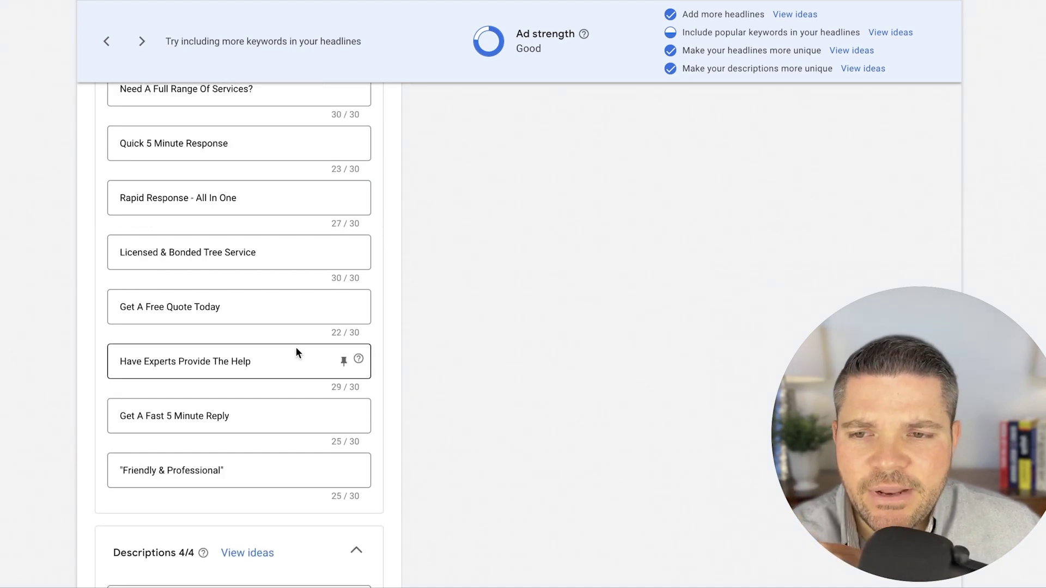
pyautogui.scroll(1, 295, 351)
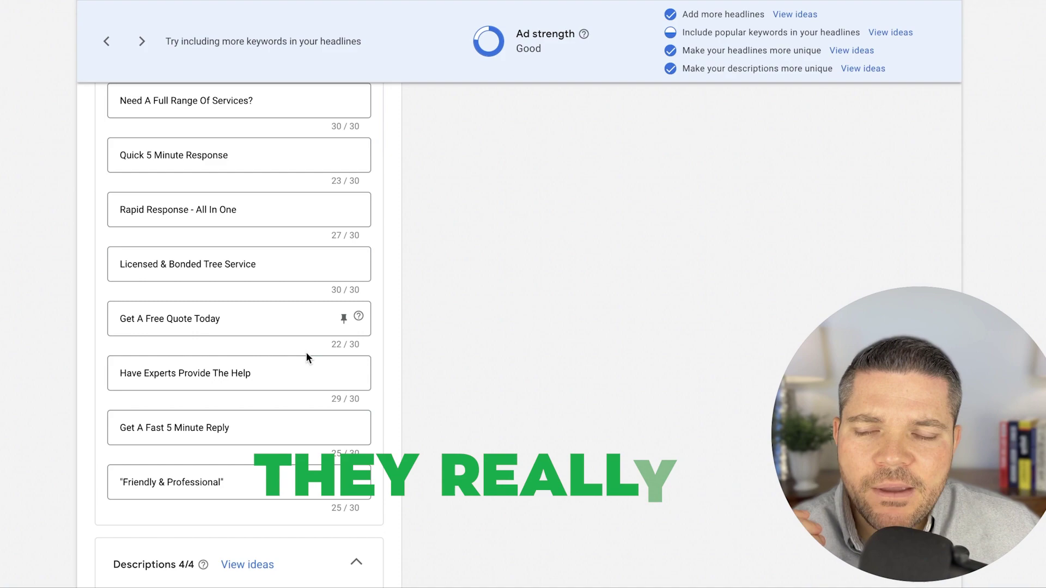
pyautogui.scroll(-4, 305, 352)
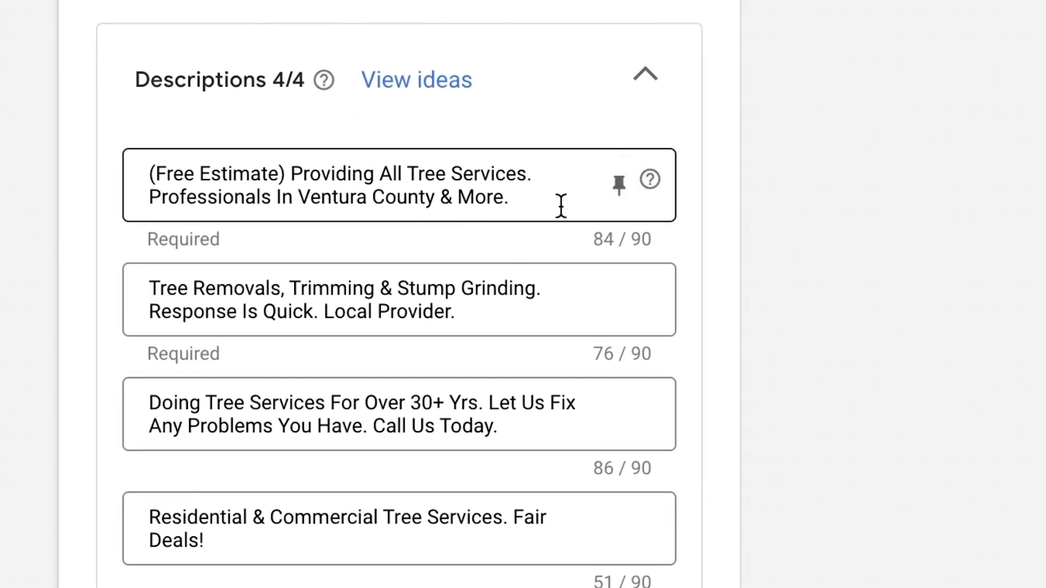
pyautogui.click(508, 286)
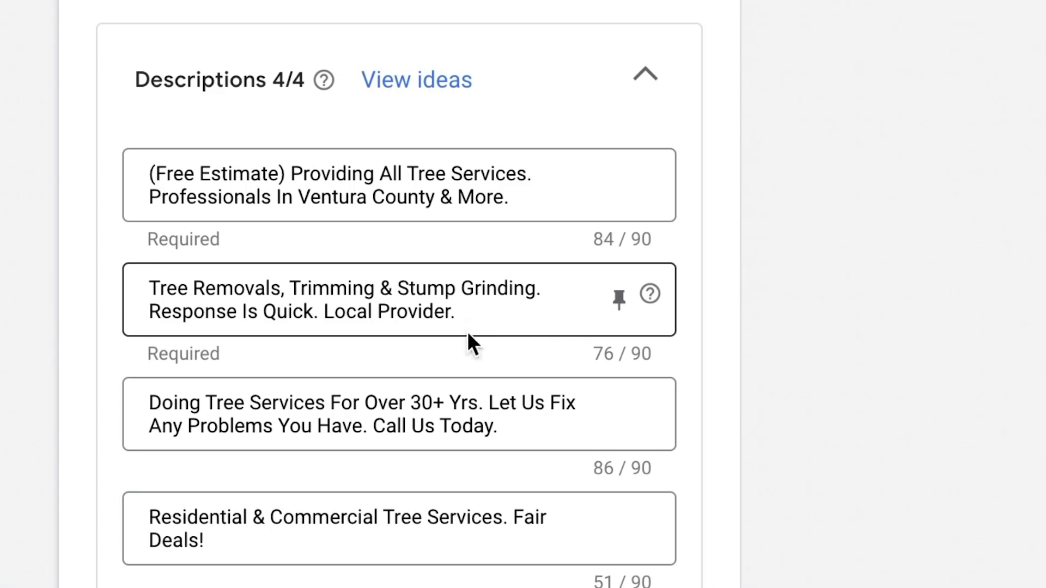
pyautogui.click(376, 432)
pyautogui.moveTo(374, 432); pyautogui.dragTo(497, 430)
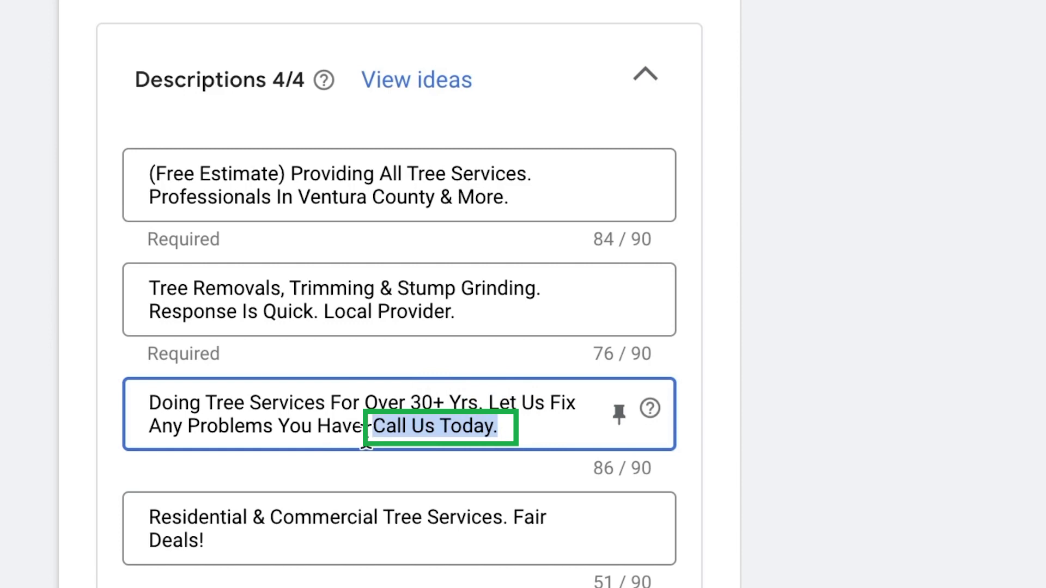
pyautogui.click(483, 450)
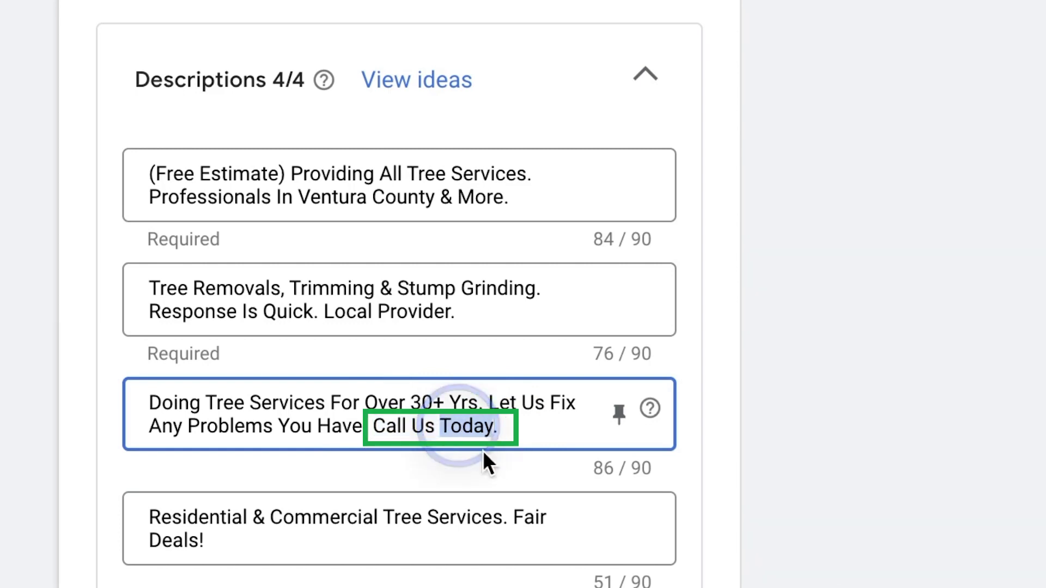
pyautogui.moveTo(375, 427); pyautogui.dragTo(489, 446)
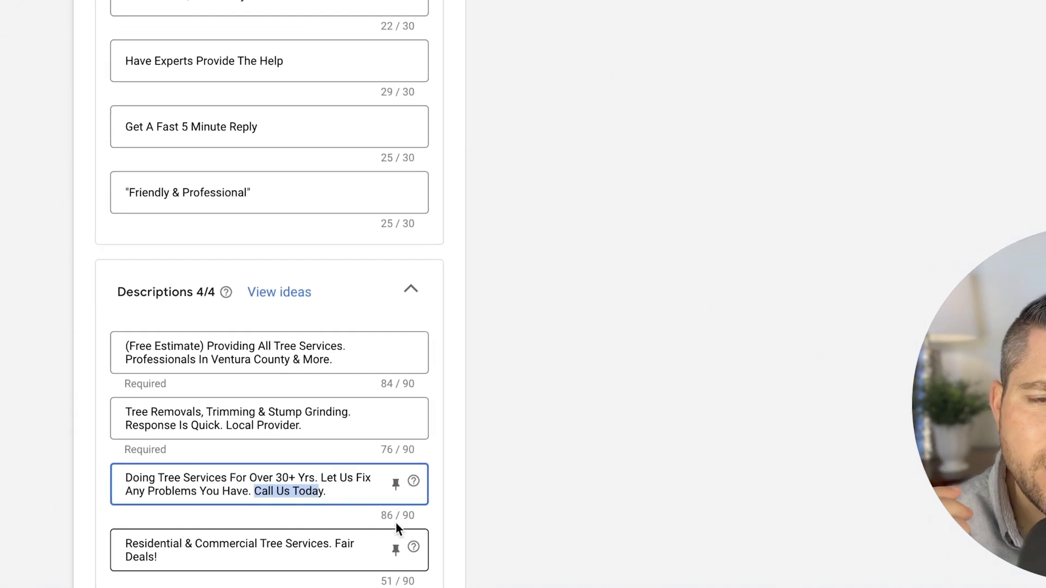
pyautogui.scroll(3, 358, 534)
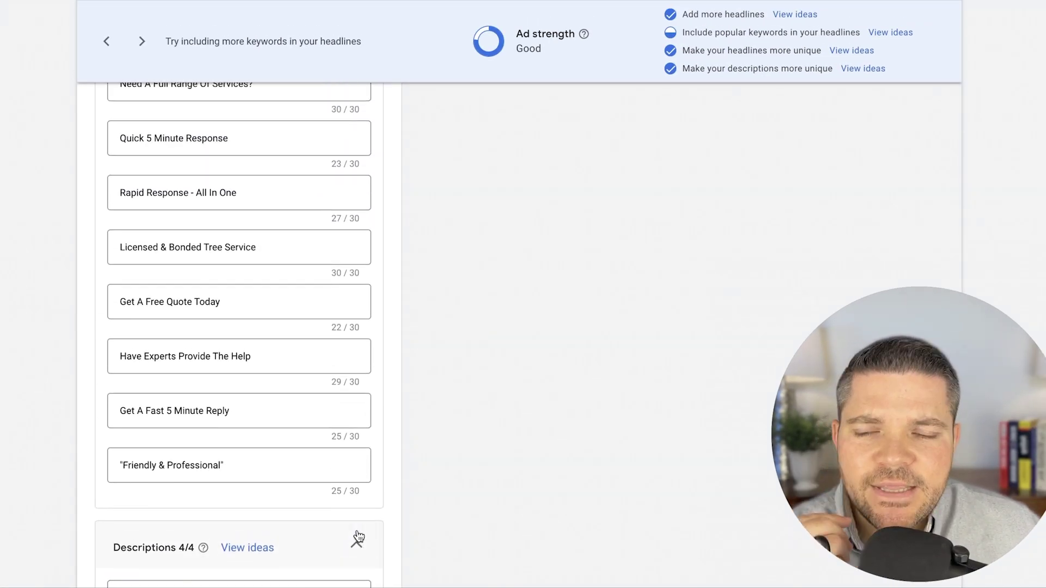
# Step: Open the ad group's Assets table and review the sitelinks, structured snippet, five callouts and call asset stats
pyautogui.scroll(5, 407, 500)
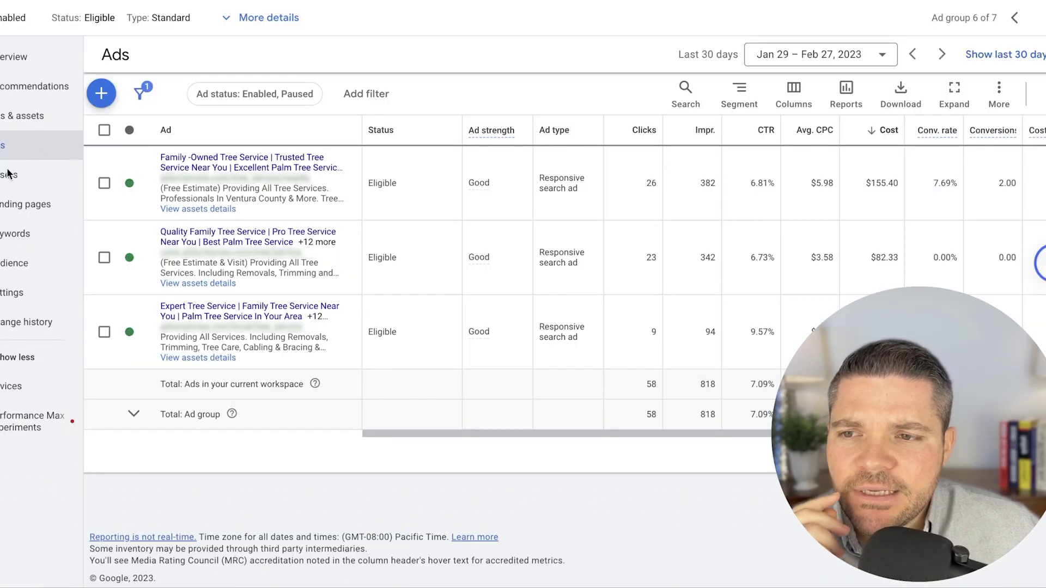
pyautogui.click(16, 175)
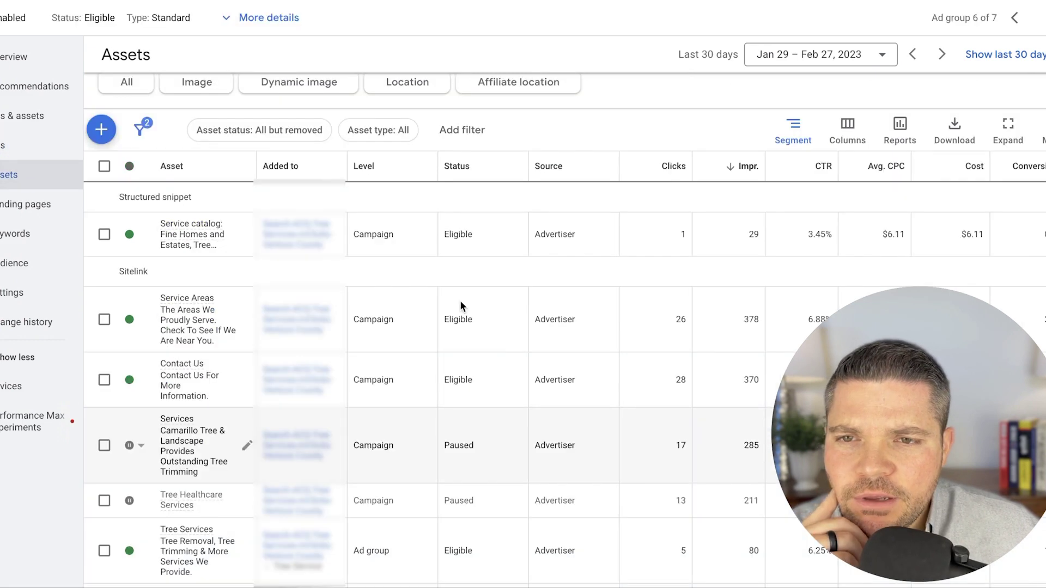
pyautogui.scroll(-1, 460, 304)
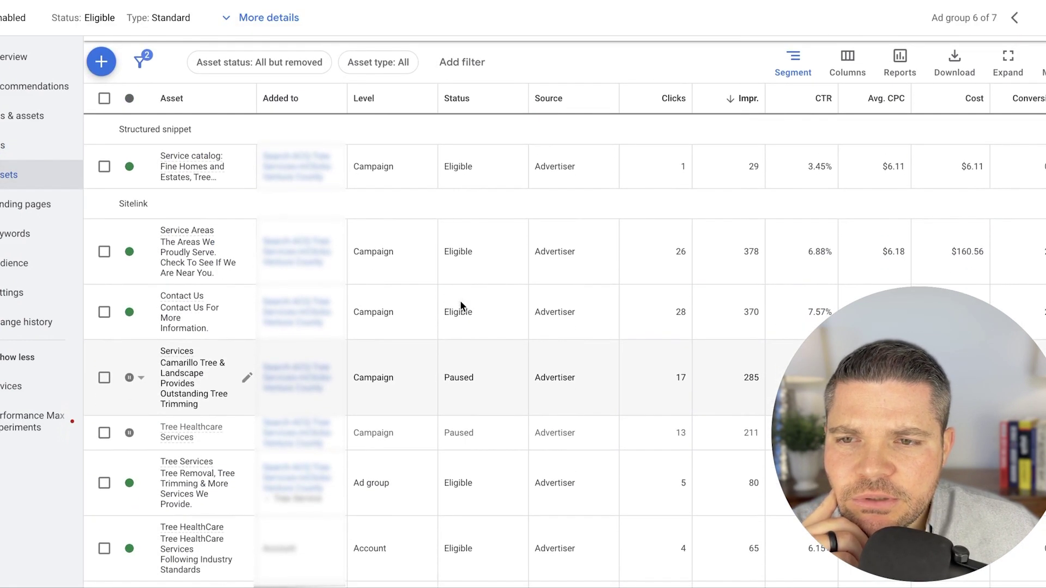
pyautogui.scroll(-1, 460, 304)
pyautogui.scroll(-1, 231, 240)
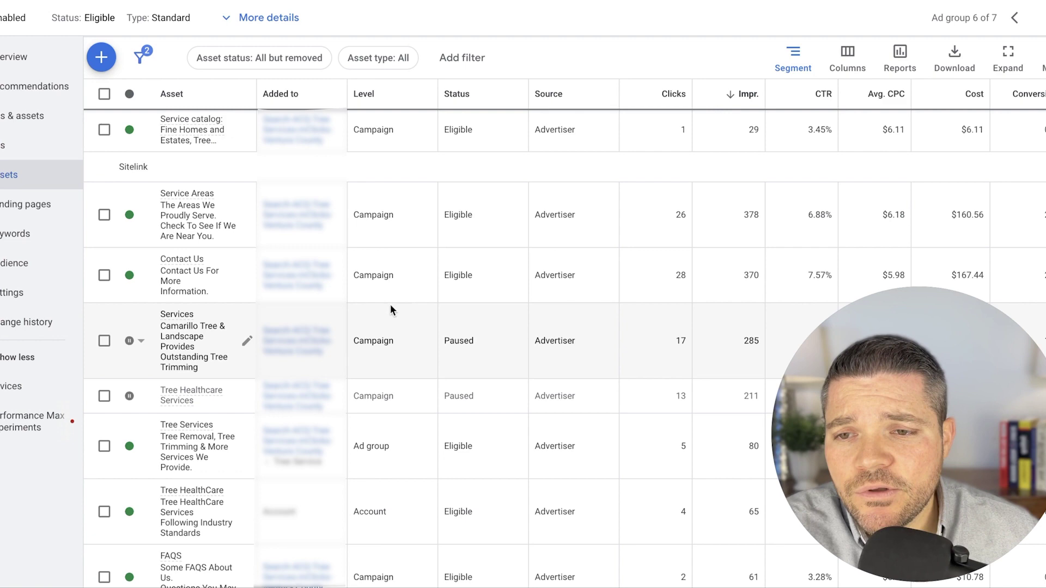
pyautogui.scroll(-2, 504, 354)
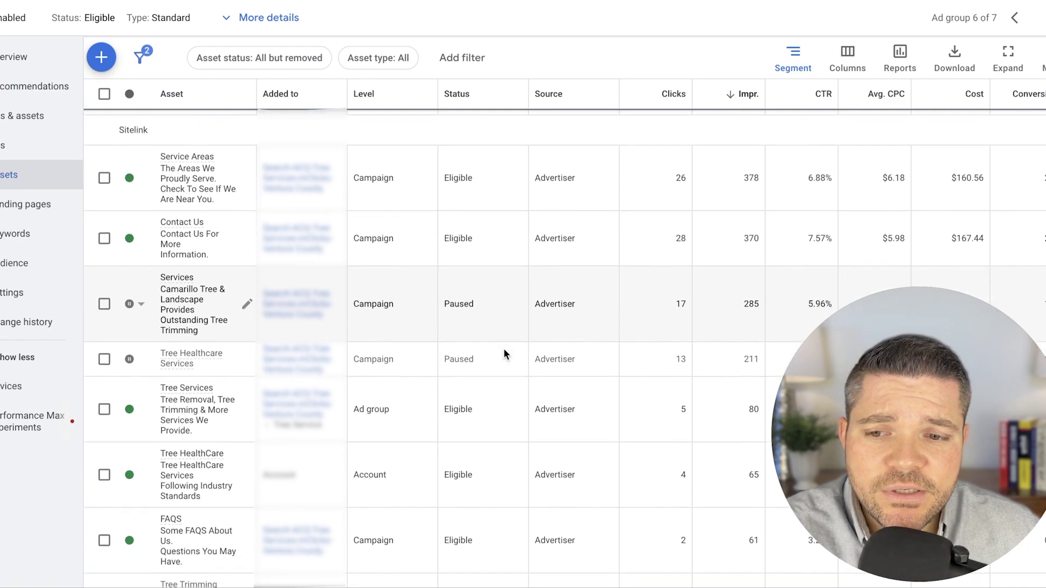
pyautogui.scroll(4, 216, 229)
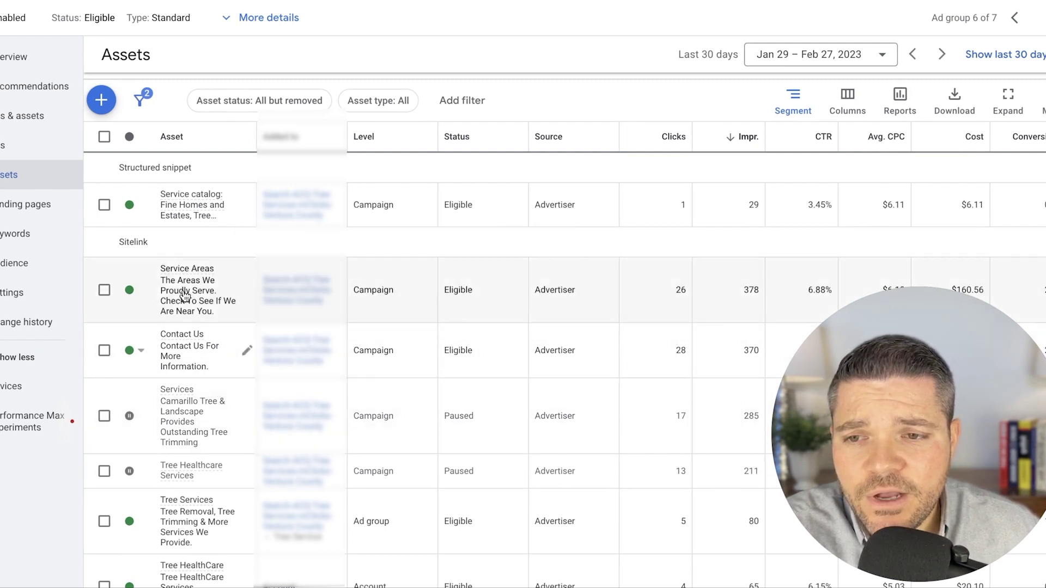
pyautogui.moveTo(175, 277)
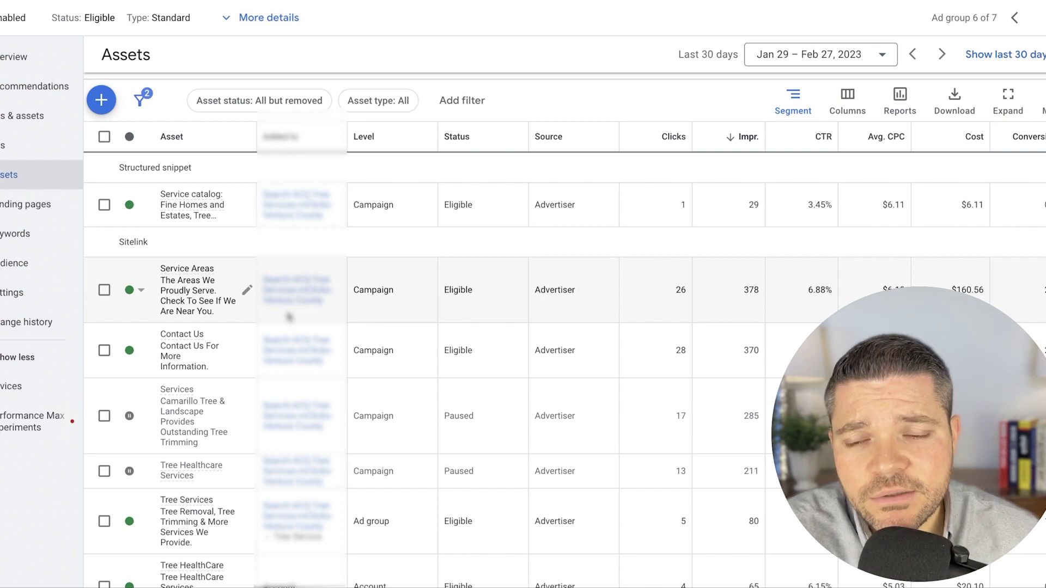
pyautogui.scroll(-2, 289, 316)
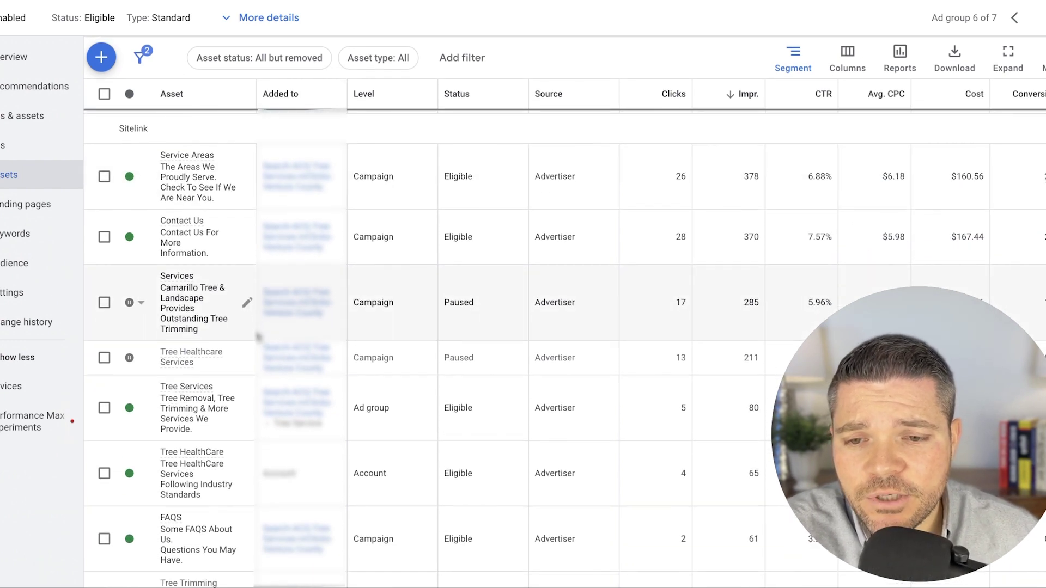
pyautogui.scroll(-8, 258, 337)
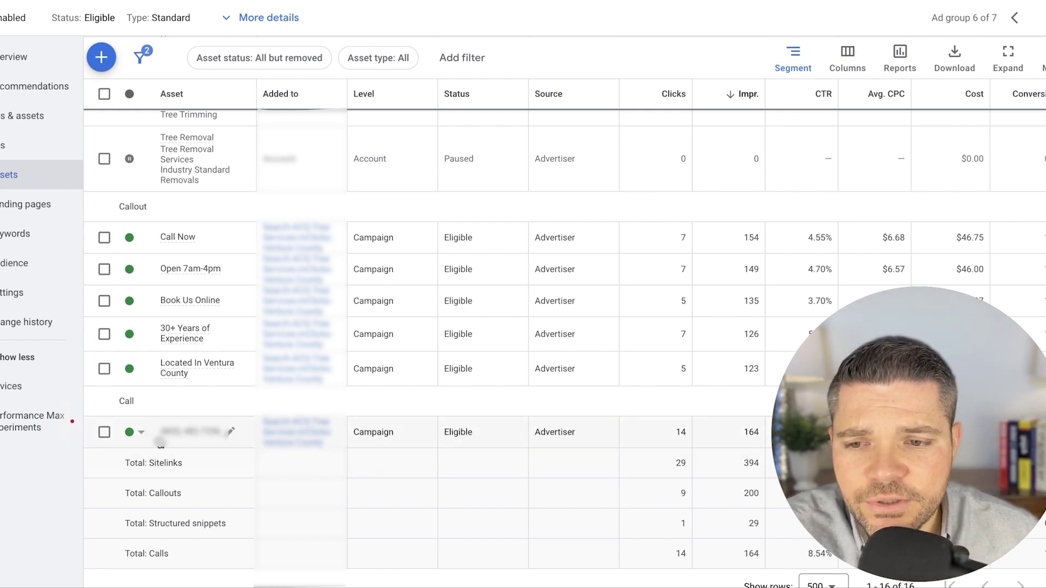
pyautogui.click(230, 431)
pyautogui.click(202, 452)
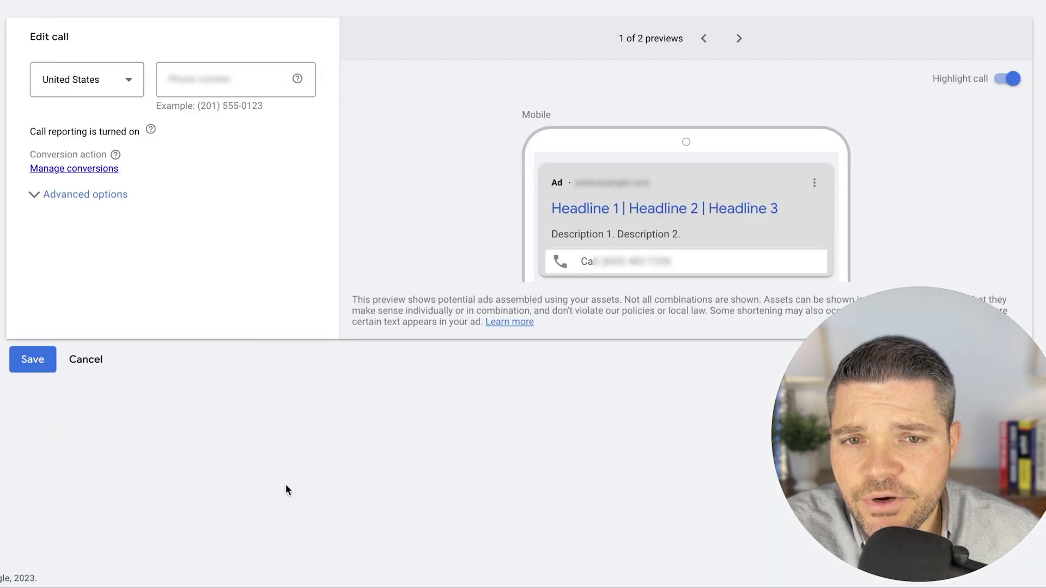
pyautogui.click(32, 223)
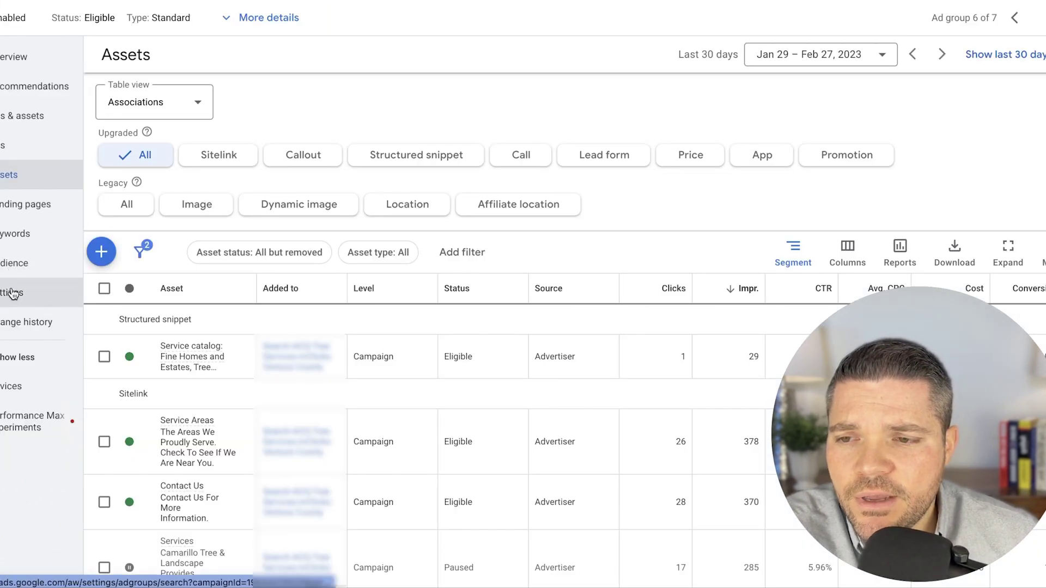
# Step: Go back through the campaigns list (G, C) to the Tree Trimming & Pruning ad group's keywords
pyautogui.click(12, 293)
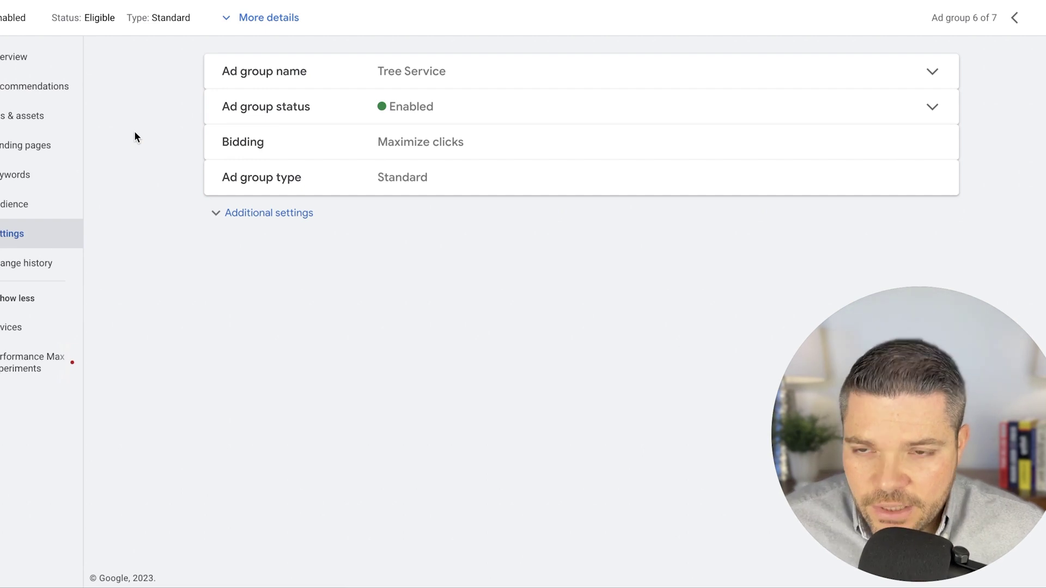
pyautogui.press('g')
pyautogui.press('c')
pyautogui.click(218, 192)
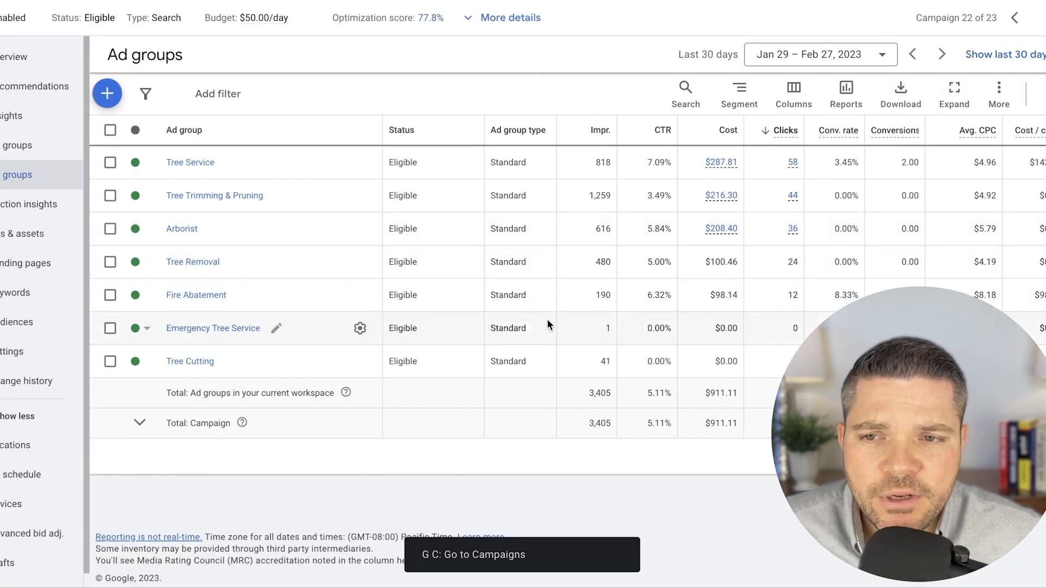
pyautogui.click(185, 196)
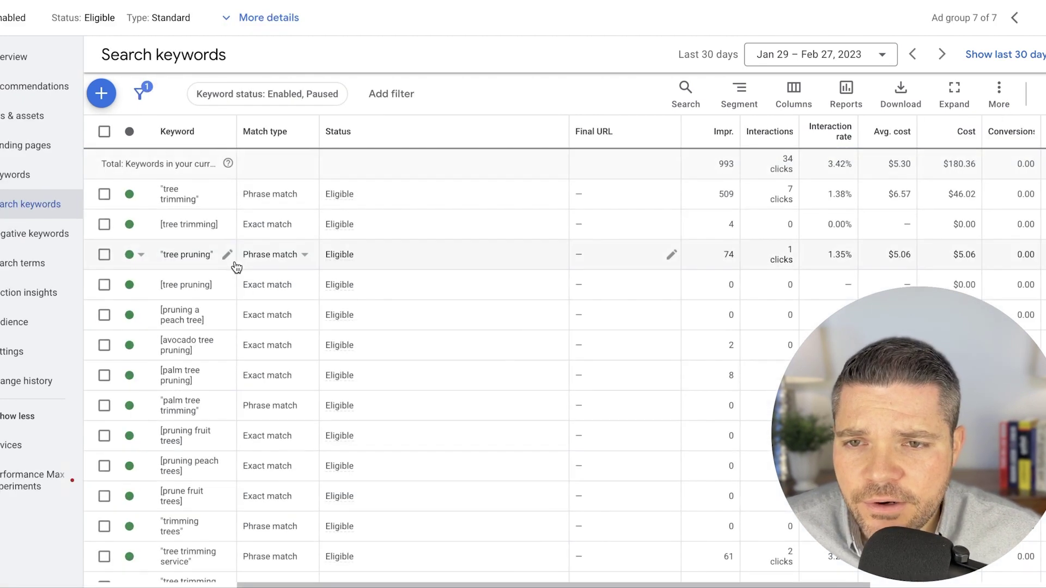
# Step: Scroll through the Tree Trimming & Pruning keywords and go to the ad group's Settings
pyautogui.scroll(-20, 151, 219)
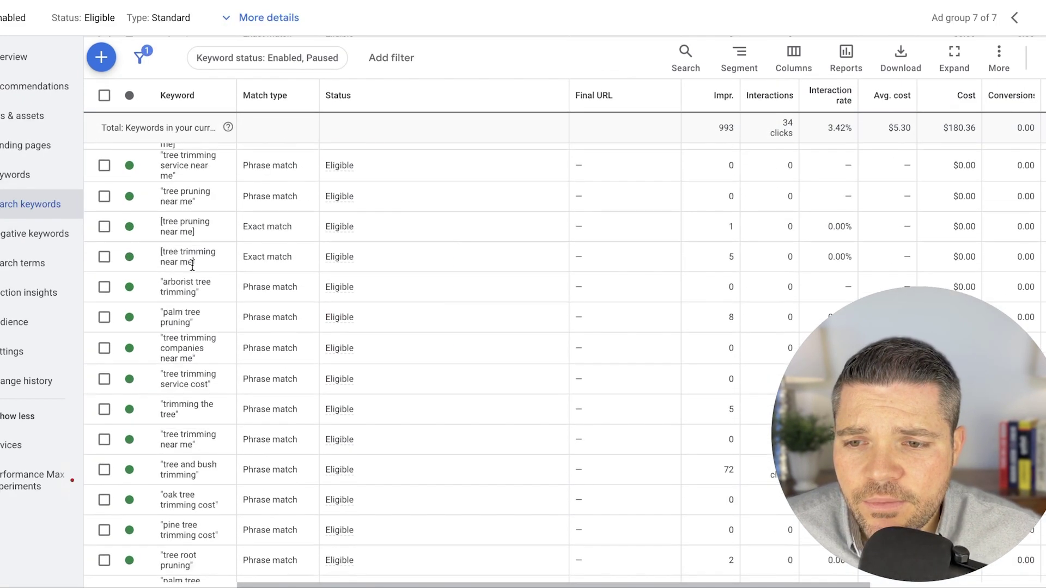
pyautogui.scroll(20, 194, 270)
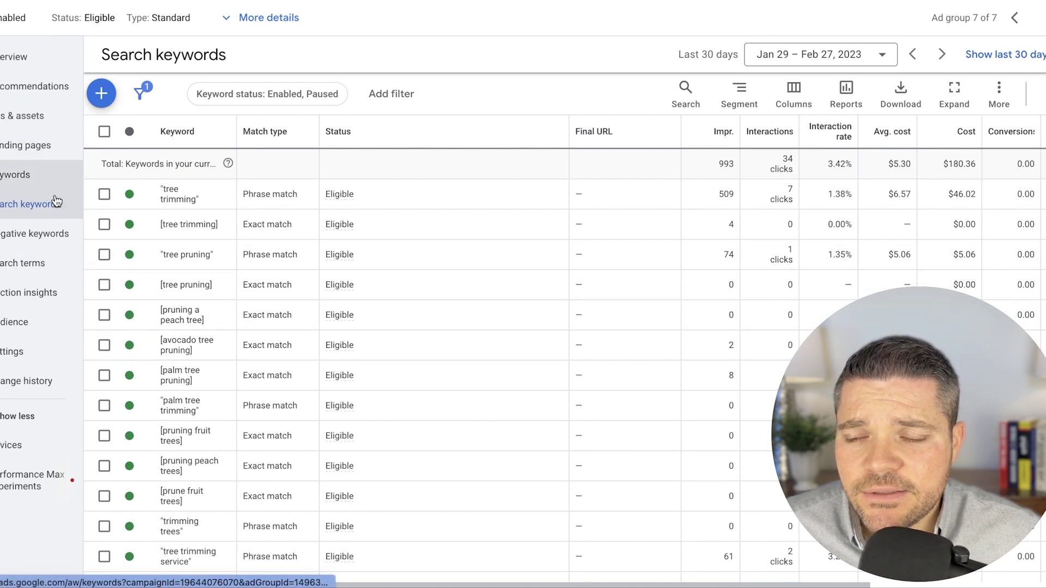
pyautogui.click(21, 351)
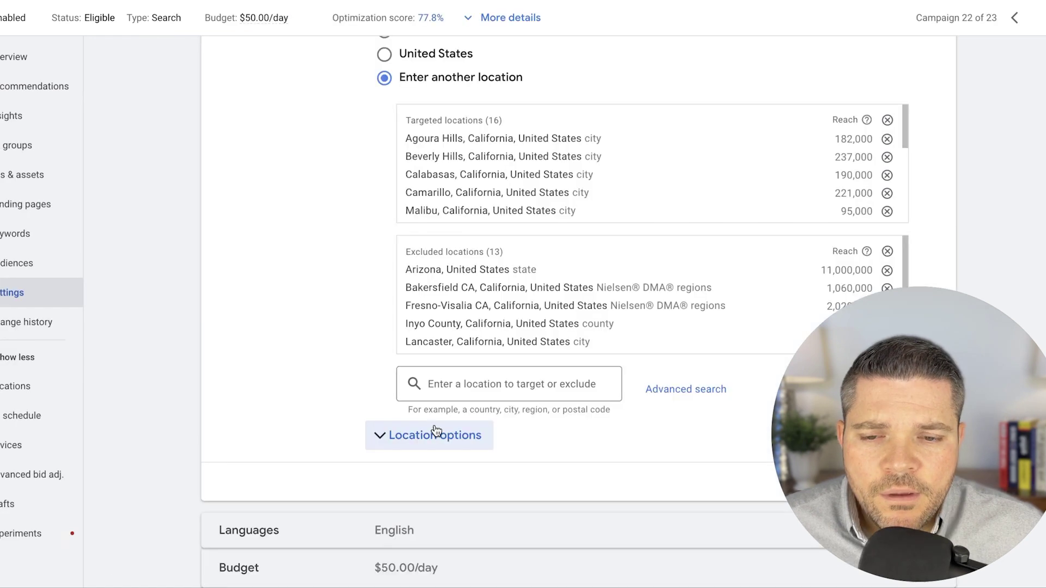
# Step: Review the campaign's 16 targeted locations and its Maximize clicks bidding with a $29.72 CPC cap
pyautogui.click(434, 434)
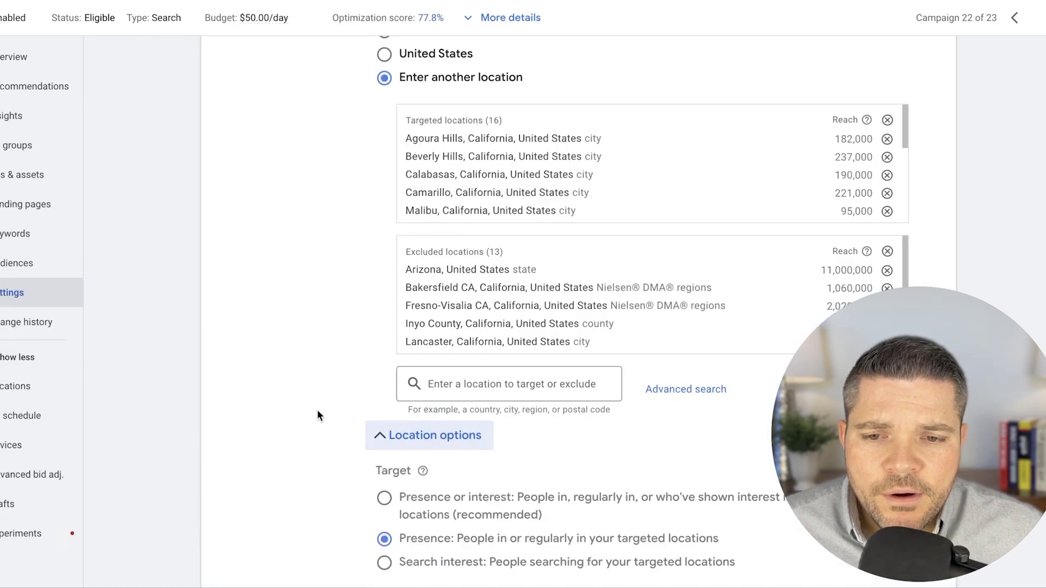
pyautogui.scroll(-4, 321, 414)
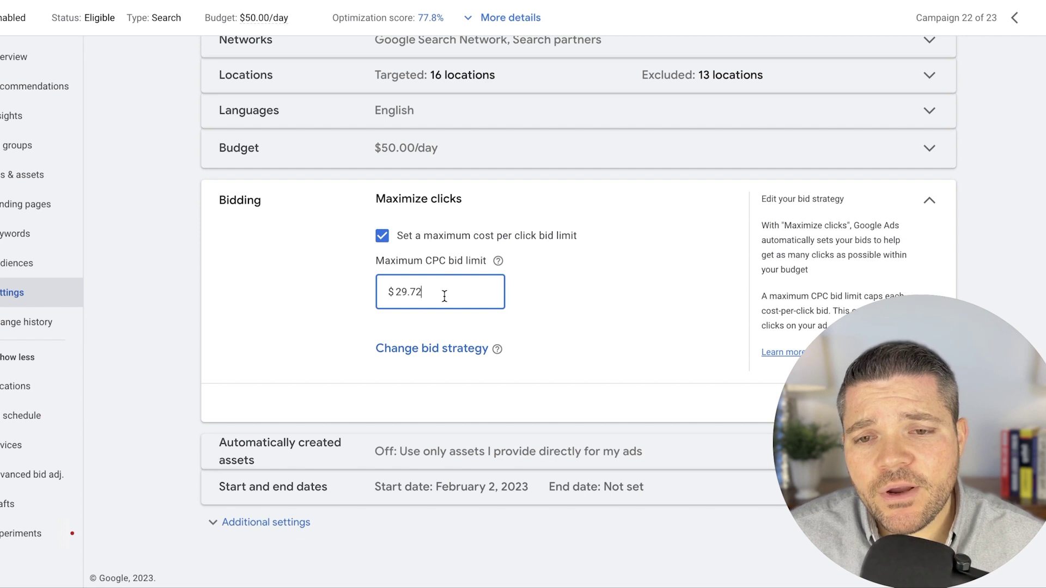
# Step: Change the bid strategy to Maximize conversions with a $170.00 target CPA
pyautogui.click(433, 349)
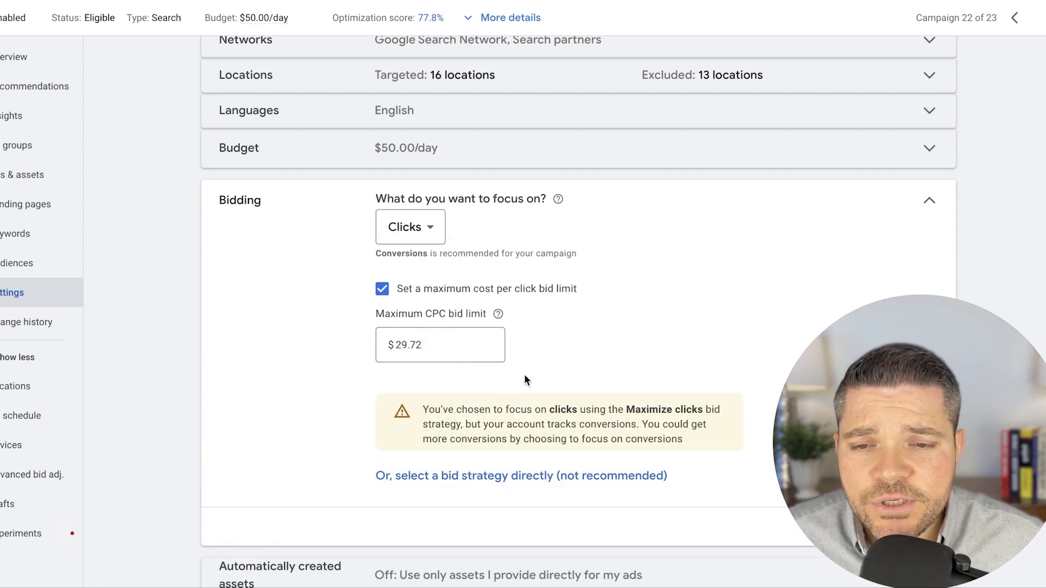
pyautogui.click(413, 227)
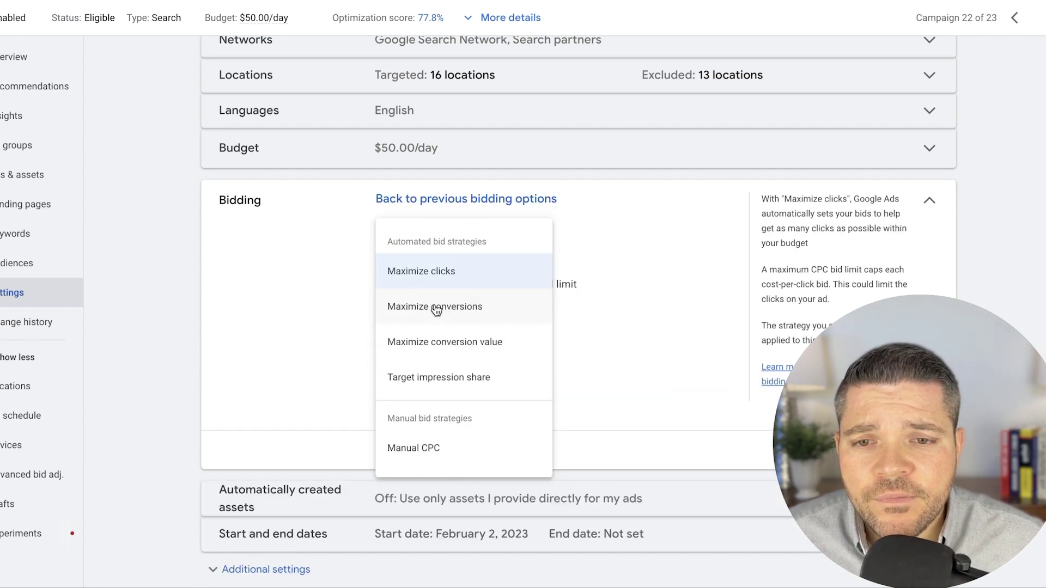
pyautogui.click(434, 306)
pyautogui.click(460, 312)
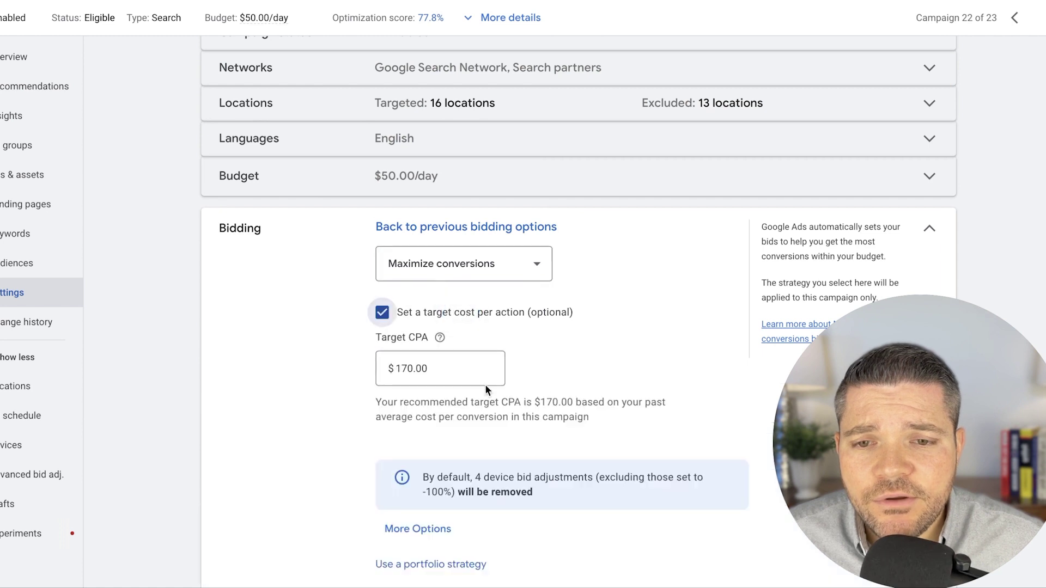
pyautogui.doubleClick(407, 369)
pyautogui.scroll(-4, 572, 358)
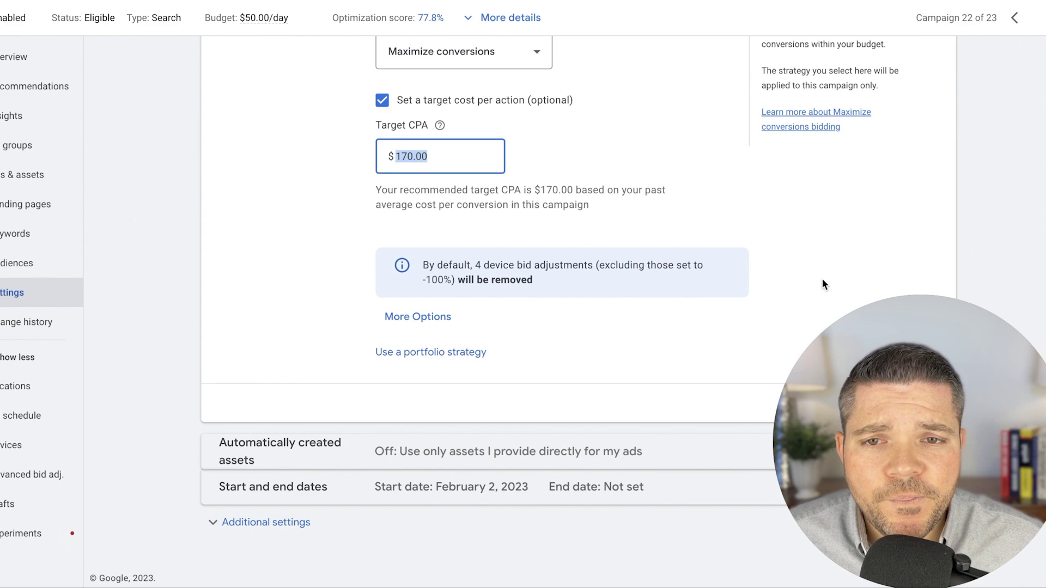
pyautogui.scroll(2, 823, 283)
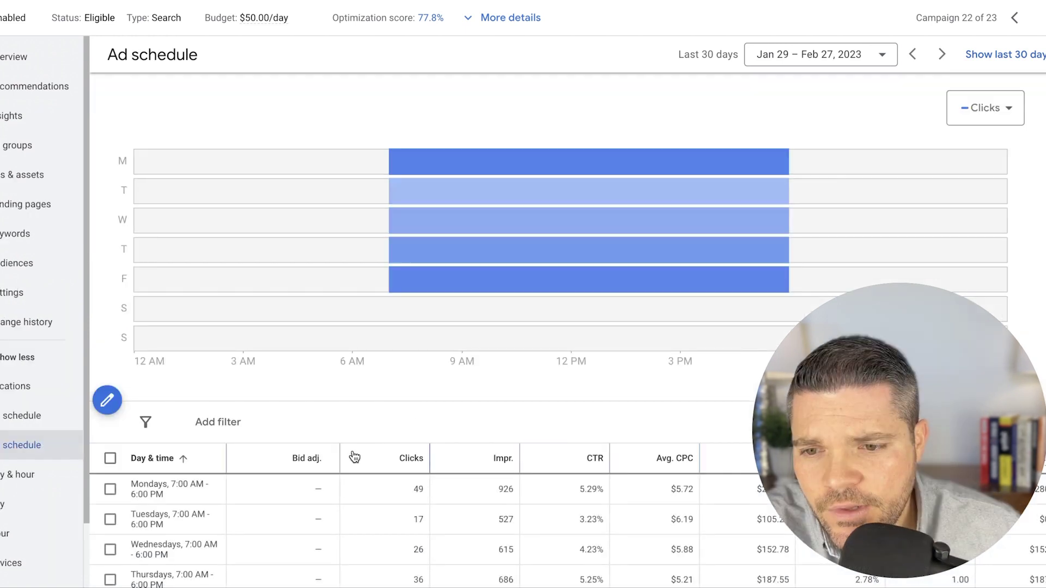
# Step: Scroll through the weekday ad schedule table, then bring up the campaign's Devices report
pyautogui.scroll(-3, 352, 450)
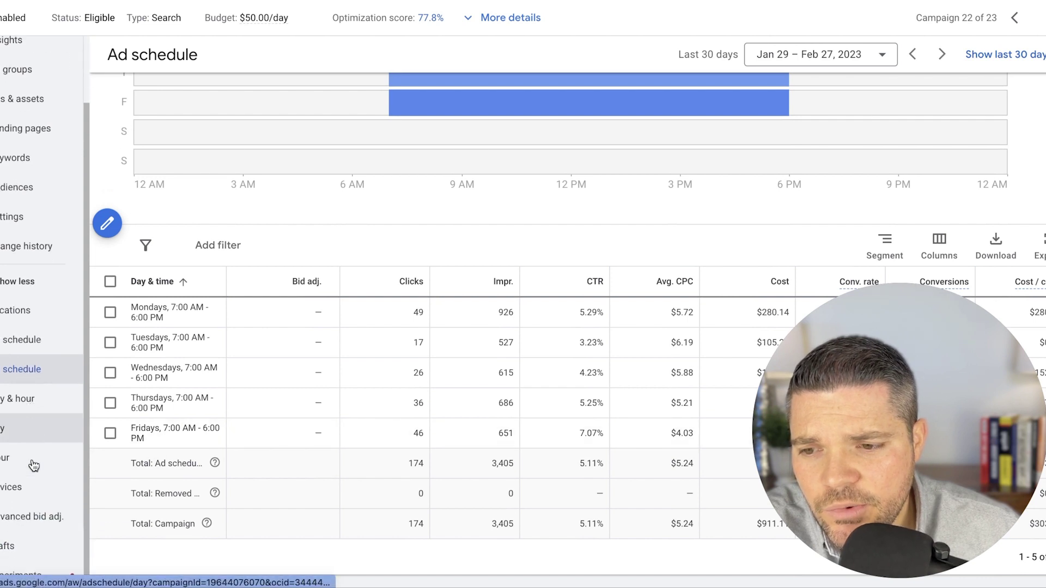
pyautogui.click(32, 486)
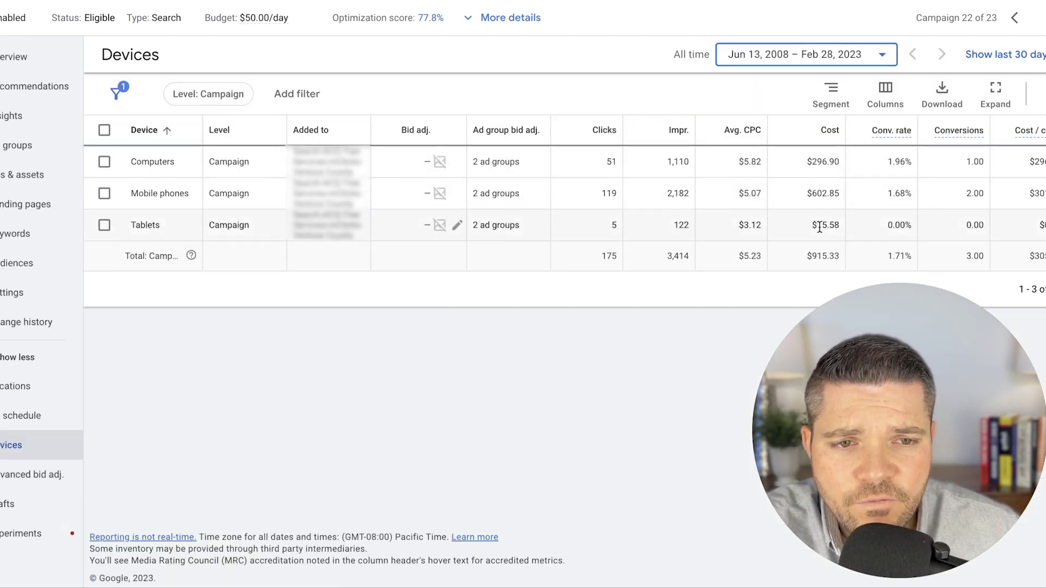
# Step: Highlight the Tablets row in the all-time Devices report: $15.58 cost, zero conversions
pyautogui.click(820, 224)
pyautogui.doubleClick(821, 225)
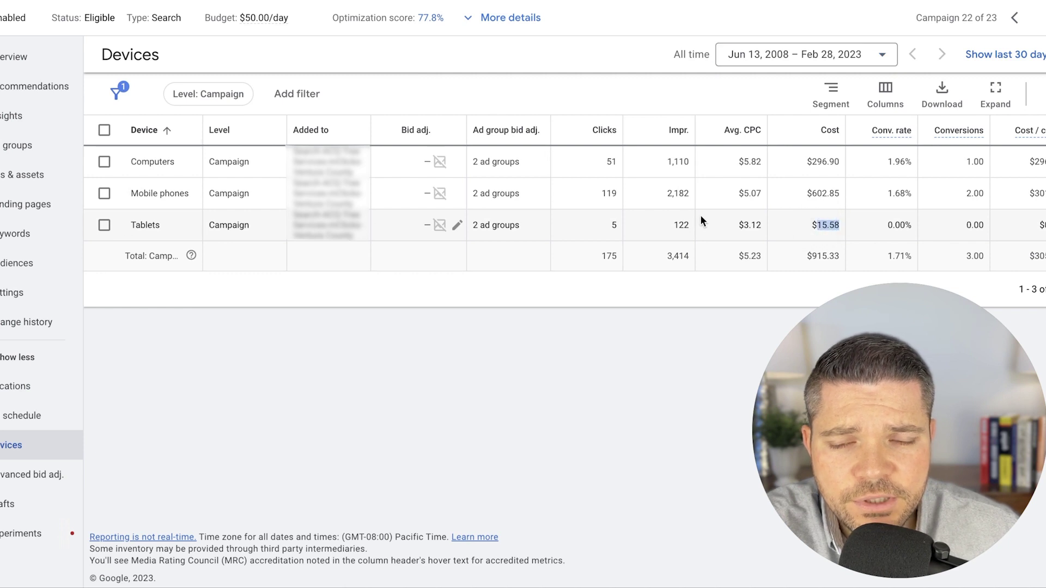
pyautogui.moveTo(129, 225); pyautogui.dragTo(362, 236)
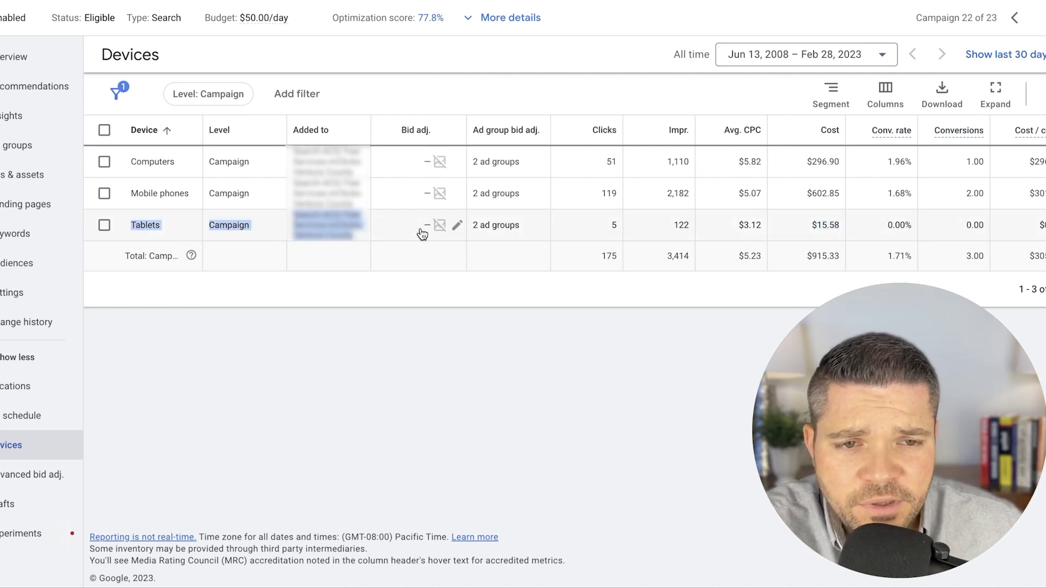
pyautogui.click(246, 224)
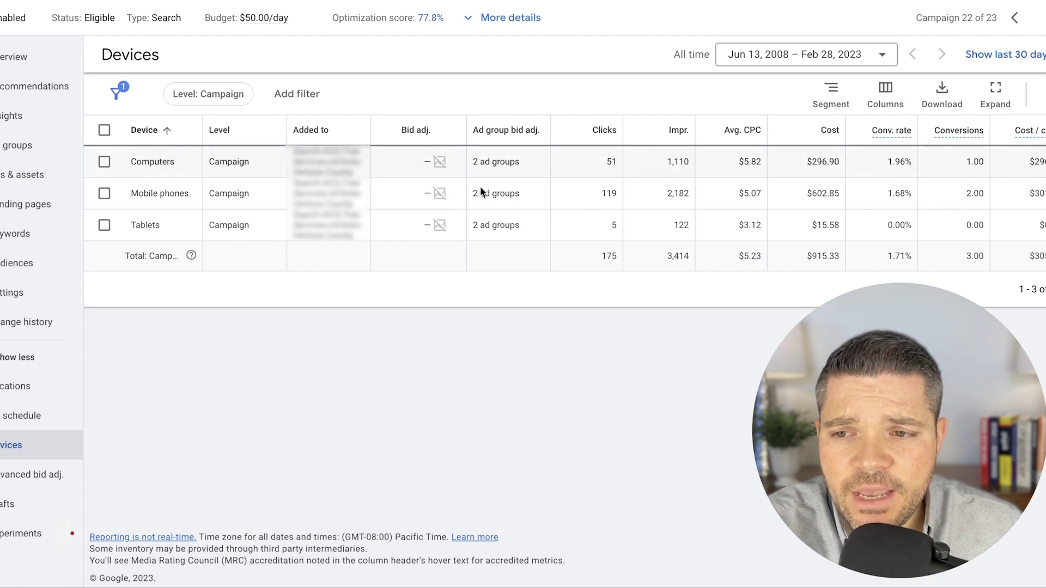
pyautogui.click(55, 477)
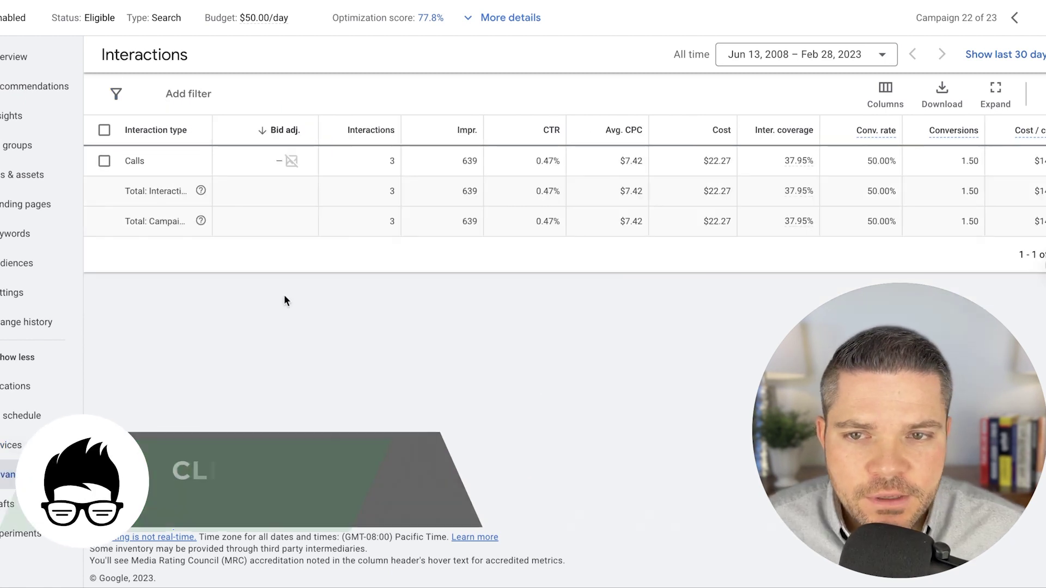
pyautogui.doubleClick(1040, 161)
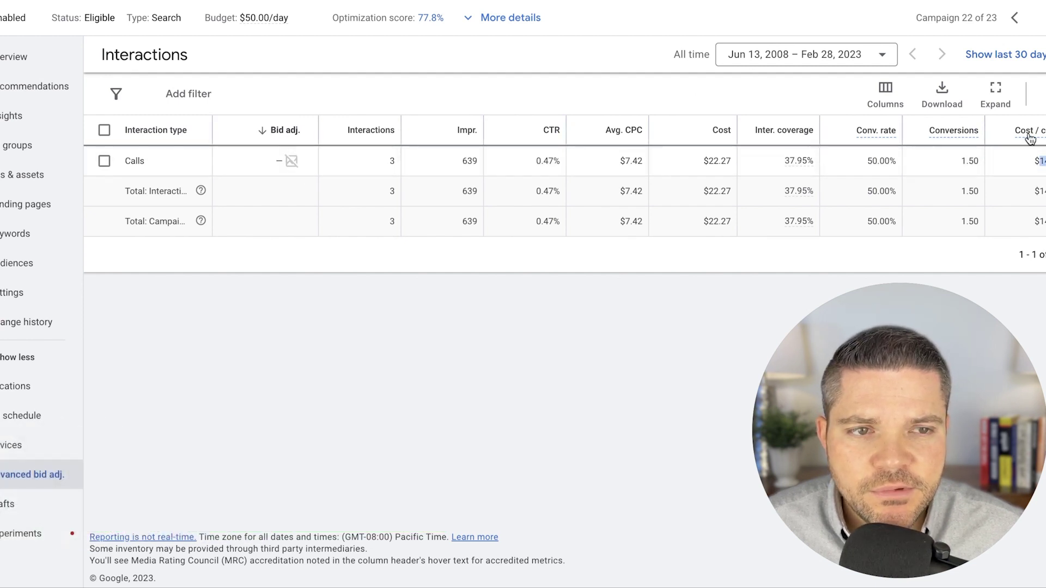
pyautogui.click(1035, 164)
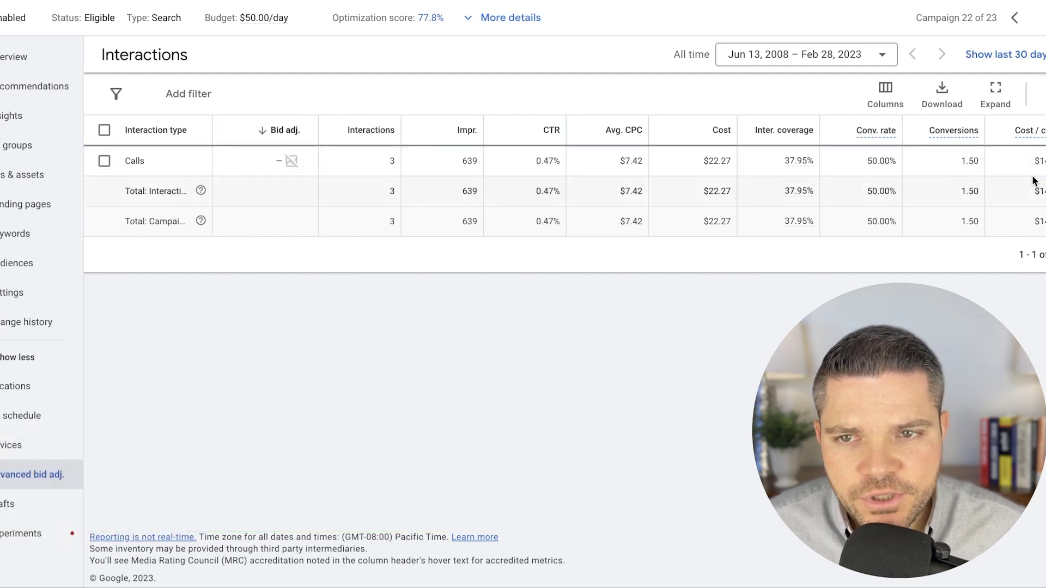